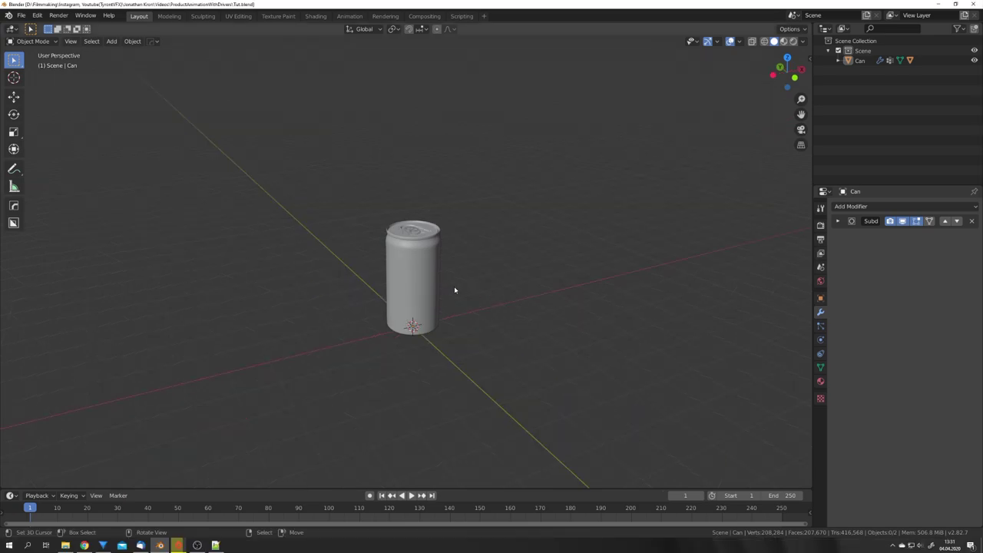
# Step: Examine the can from several angles and inspect its mesh in edit mode, returning to object mode
pyautogui.moveTo(453, 286); pyautogui.dragTo(431, 287, button='middle')
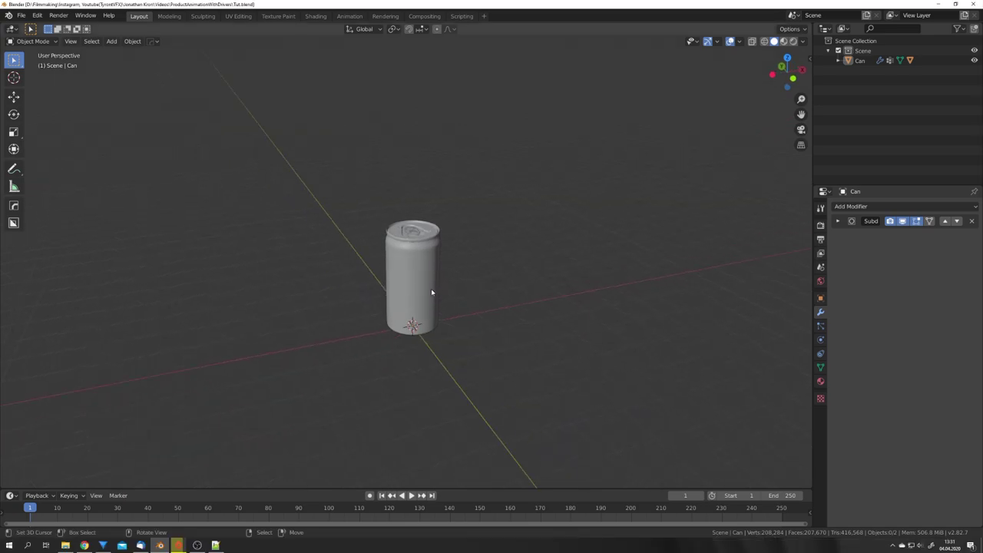
pyautogui.scroll(3, 430, 287)
pyautogui.click(431, 288)
pyautogui.hotkey('ctrl', 'Tab')
pyautogui.moveTo(518, 296); pyautogui.dragTo(540, 305, button='middle')
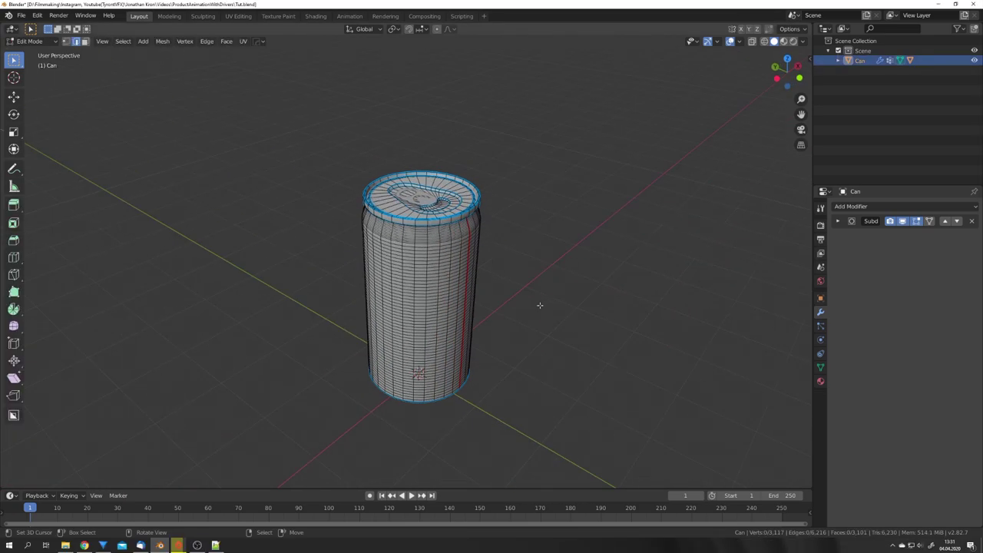
pyautogui.hotkey('ctrl', 'Tab')
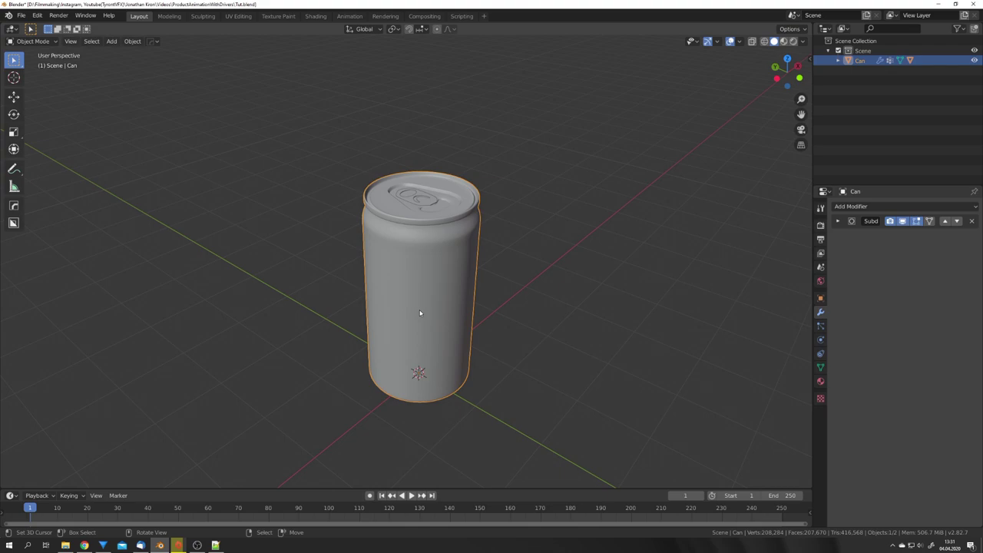
pyautogui.scroll(-4, 420, 313)
pyautogui.moveTo(420, 313); pyautogui.dragTo(445, 321, button='middle')
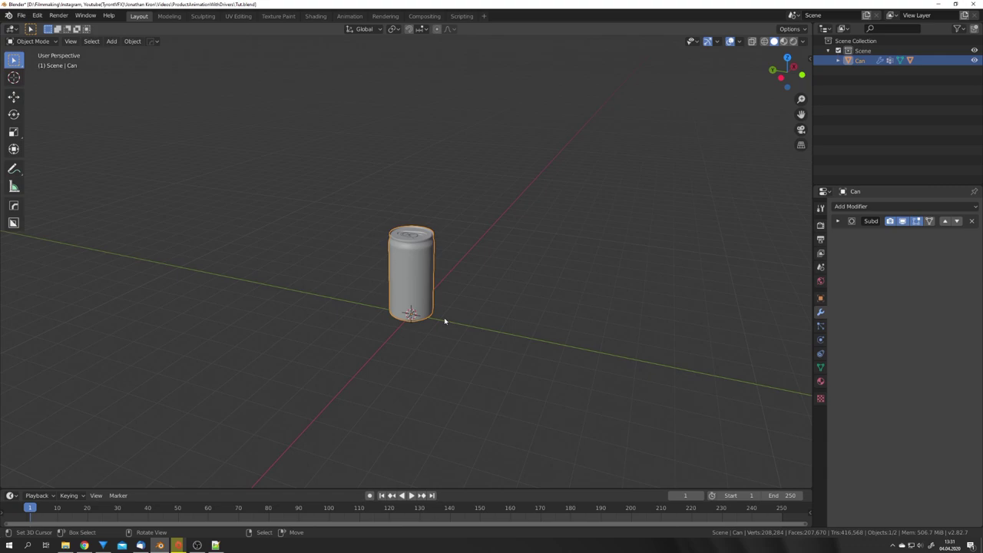
# Step: Add a plane mesh beneath the can, scale it up well beyond the can's footprint, and stretch it along the X axis
pyautogui.hotkey('shift', 'a')
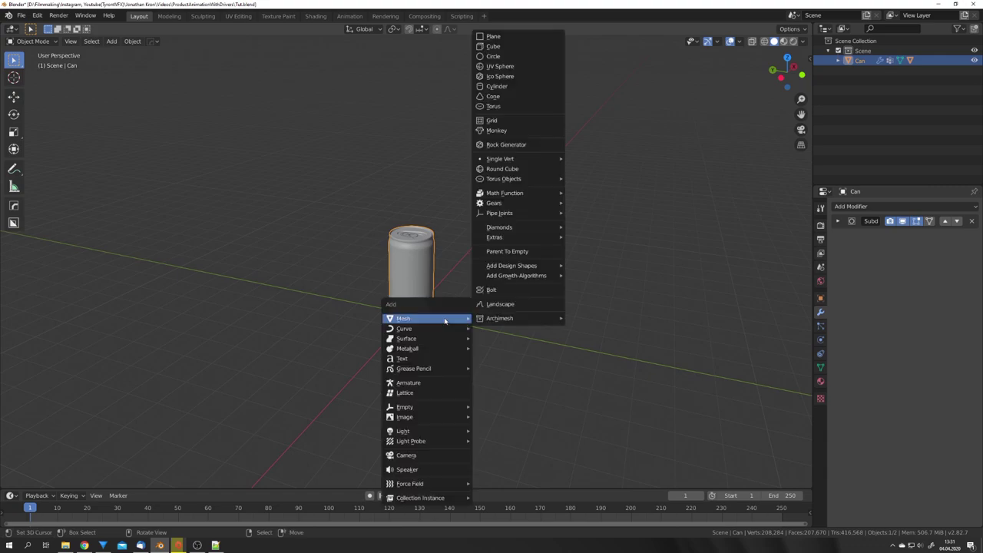
pyautogui.click(492, 36)
pyautogui.press('s')
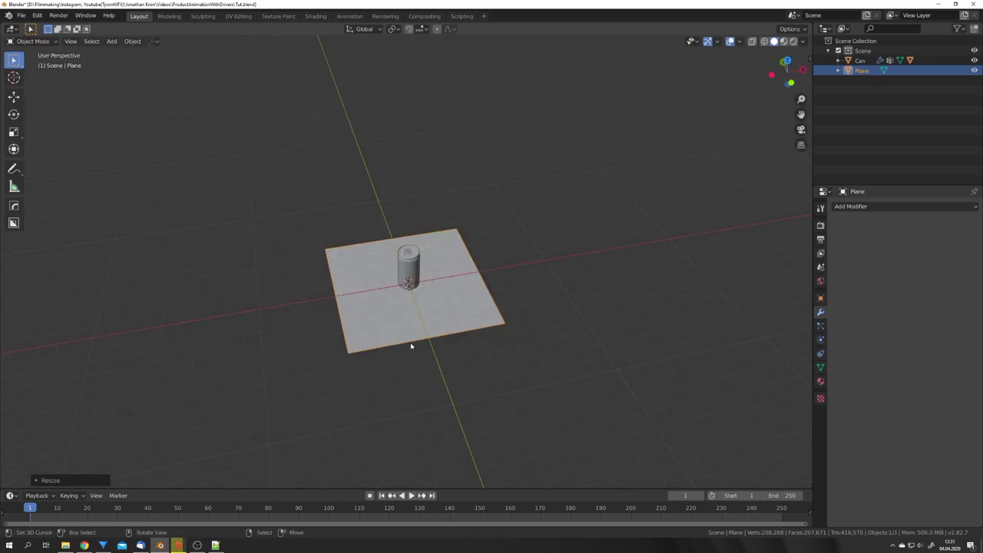
pyautogui.press('s')
pyautogui.press('x')
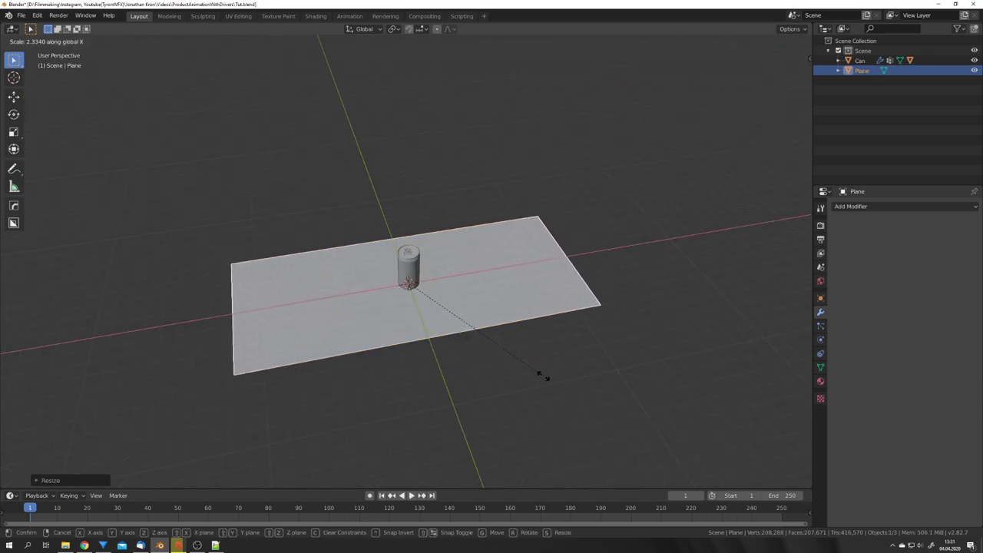
pyautogui.click(546, 379)
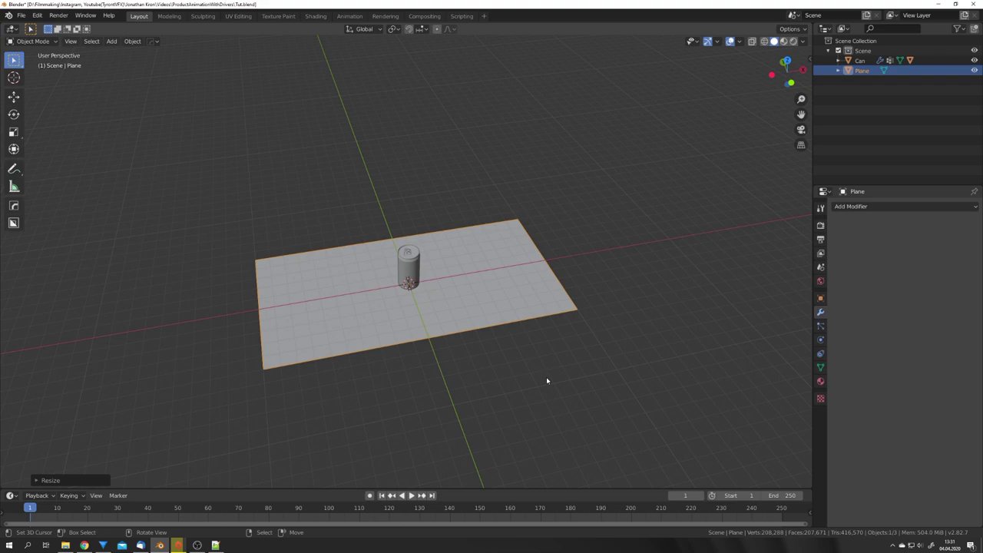
# Step: In edit mode, move the plane's long edge behind the can outward along the Y axis to extend the floor backward
pyautogui.moveTo(546, 380); pyautogui.dragTo(484, 353, button='middle')
pyautogui.press('Tab')
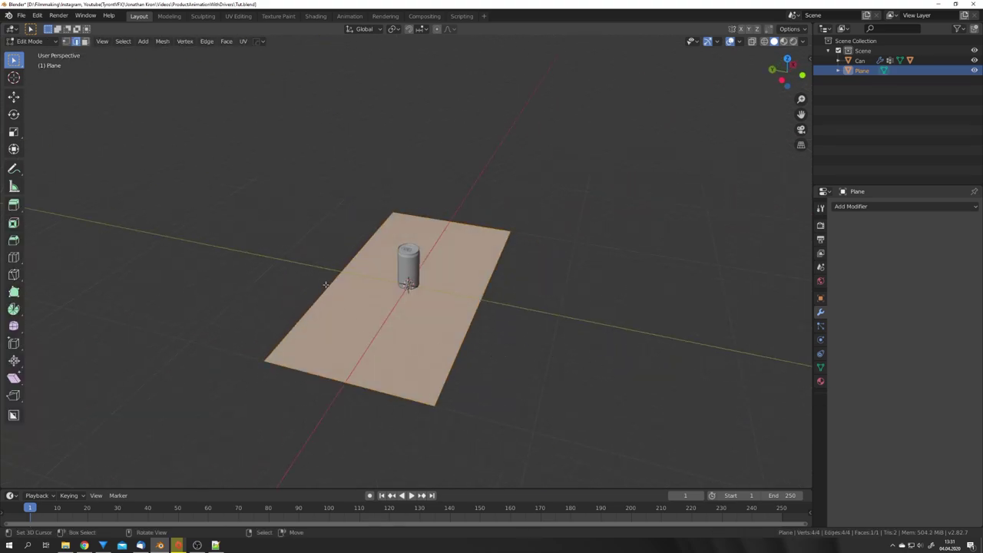
pyautogui.click(325, 285)
pyautogui.moveTo(325, 285); pyautogui.dragTo(373, 320, button='middle')
pyautogui.scroll(-4, 373, 320)
pyautogui.scroll(4, 373, 320)
pyautogui.hotkey('shift', 'space')
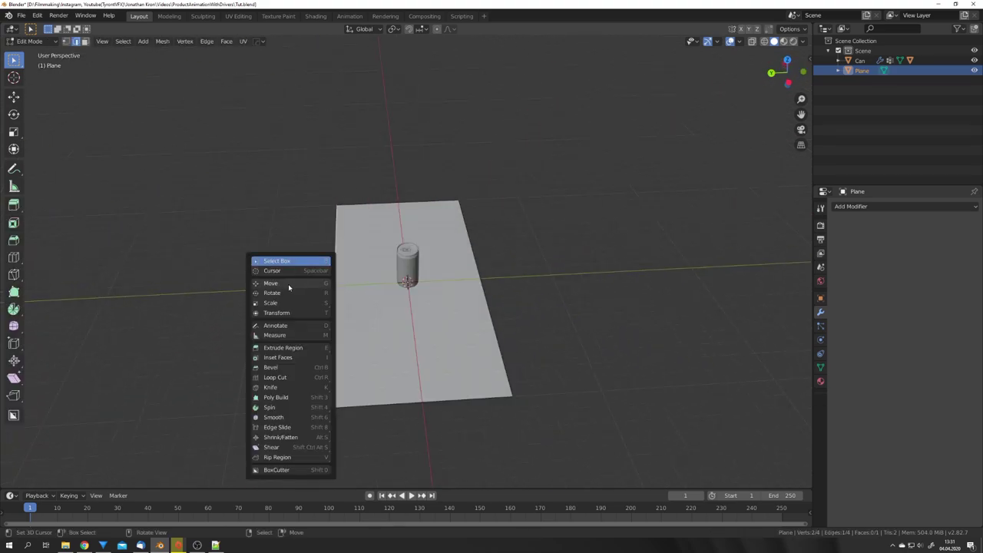
pyautogui.click(289, 285)
pyautogui.scroll(-5, 310, 324)
pyautogui.moveTo(341, 276); pyautogui.dragTo(143, 275)
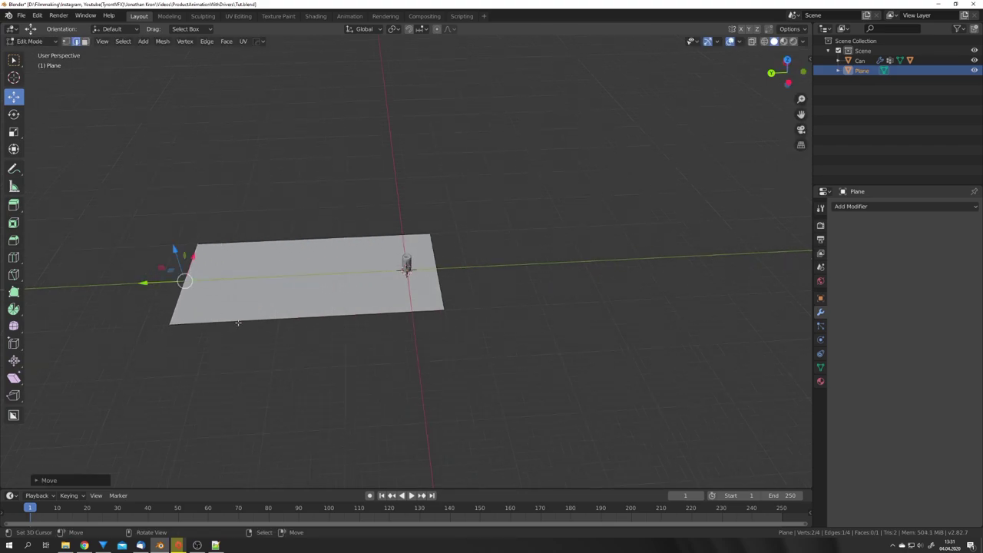
# Step: Extrude the floor's rear edge straight up along the Z axis to form a tall back wall
pyautogui.moveTo(237, 323); pyautogui.dragTo(288, 322, button='middle')
pyautogui.press('e')
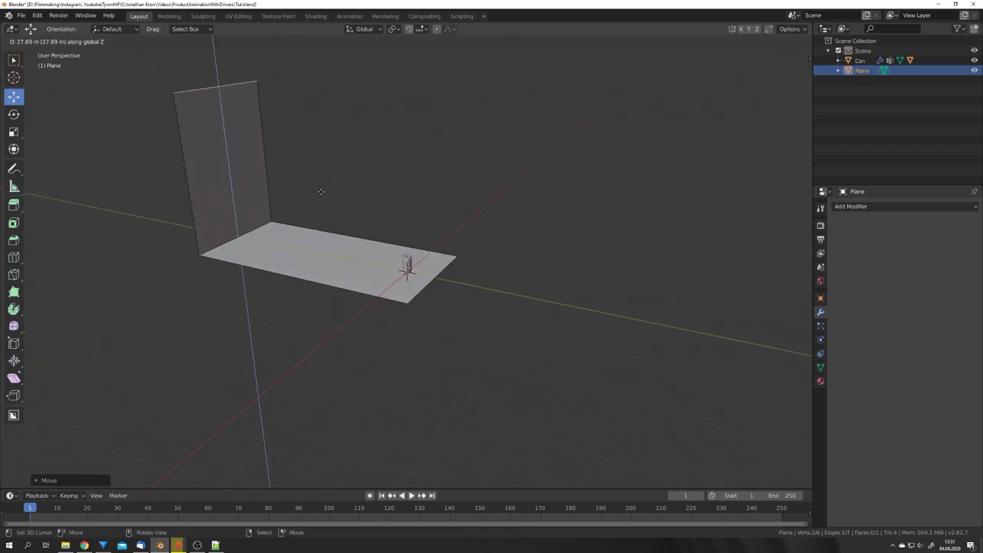
pyautogui.click(309, 151)
# Step: Move the floor's front edge along the Y axis far in front of the can, and return to object mode
pyautogui.click(430, 282)
pyautogui.moveTo(442, 292); pyautogui.dragTo(473, 313, button='middle')
pyautogui.moveTo(424, 272); pyautogui.dragTo(489, 275)
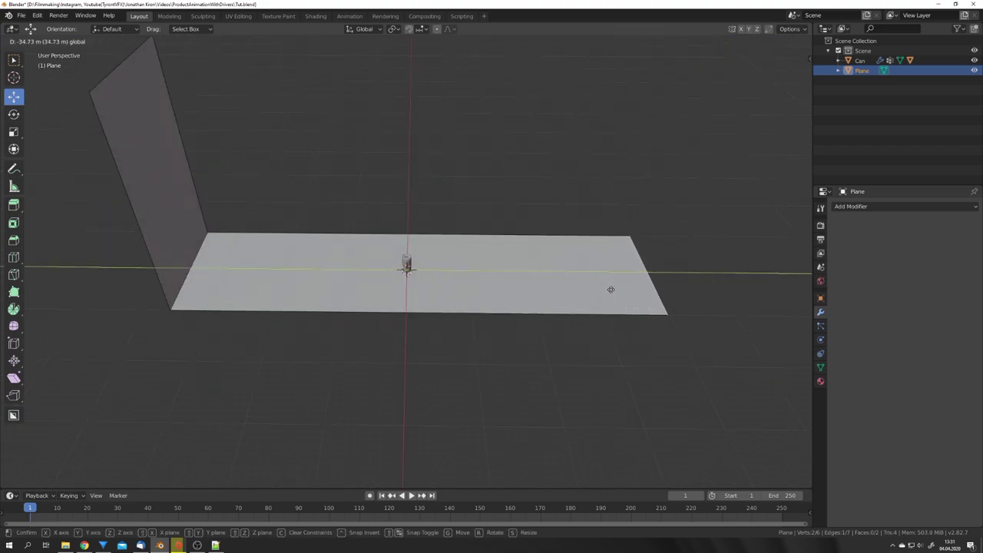
pyautogui.click(572, 284)
pyautogui.press('Tab')
# Step: Add a subdivision surface modifier to the plane with 5 viewport levels, and shade the backdrop smooth
pyautogui.moveTo(573, 284); pyautogui.dragTo(430, 302, button='middle')
pyautogui.hotkey('ctrl', '4')
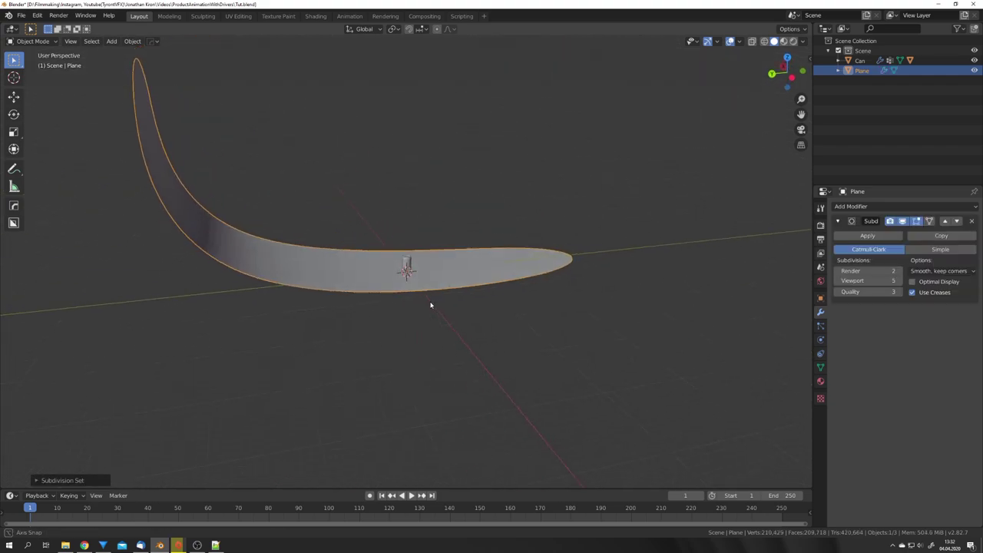
pyautogui.rightClick(430, 302)
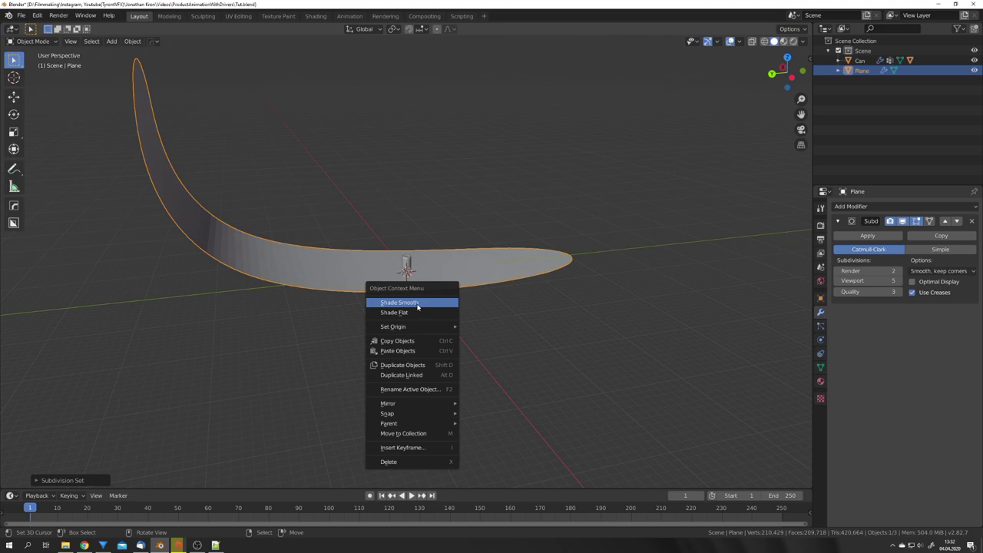
pyautogui.click(417, 303)
# Step: In edit mode, crease the edge between floor and back wall by about 0.41 to tighten the backdrop's curve
pyautogui.press('Tab')
pyautogui.moveTo(417, 302); pyautogui.dragTo(335, 302, button='middle')
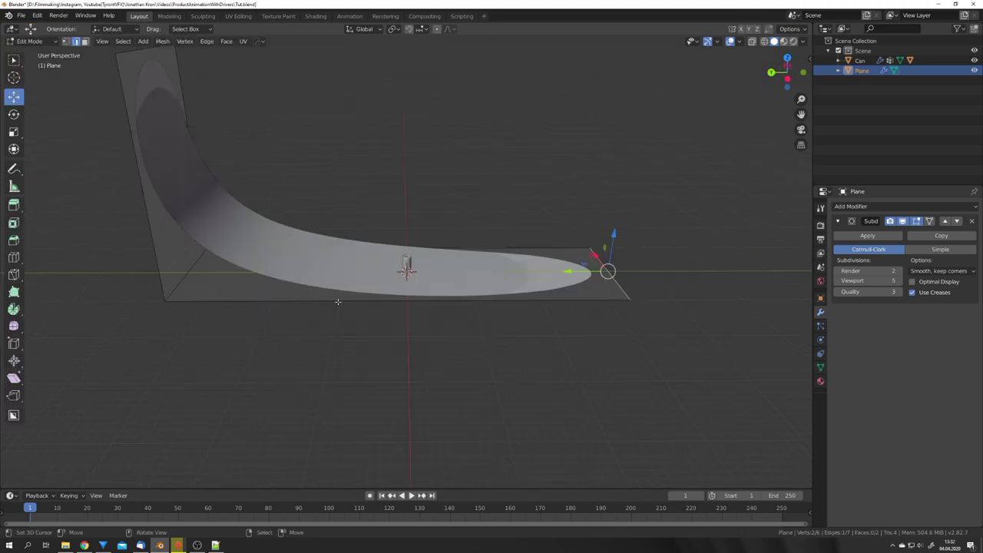
pyautogui.moveTo(195, 266); pyautogui.dragTo(338, 326, button='middle')
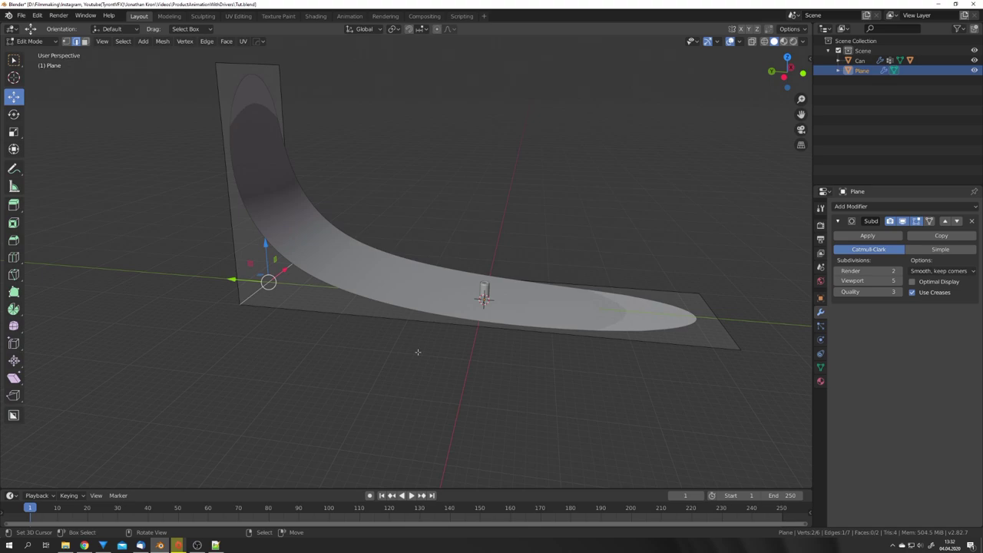
pyautogui.hotkey('shift', 'e')
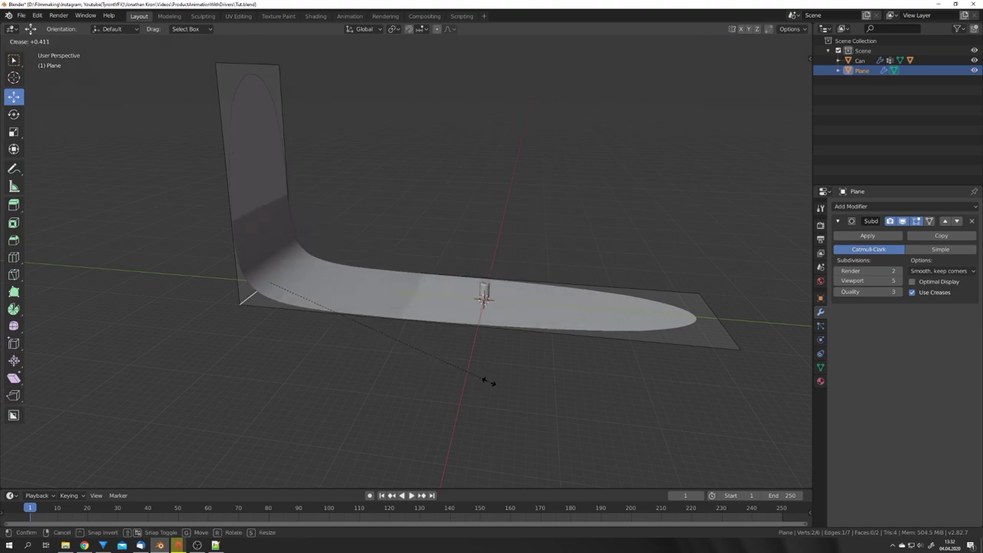
pyautogui.click(489, 382)
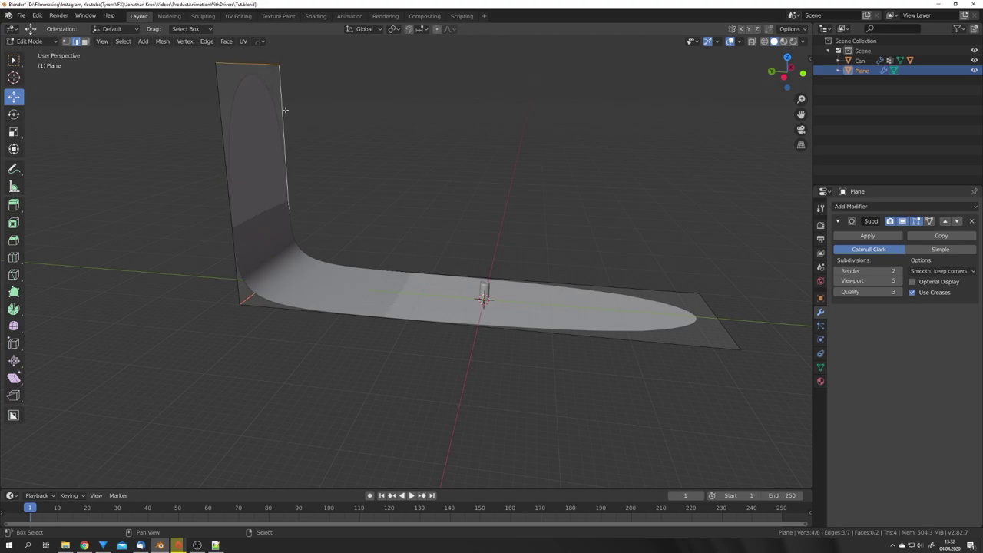
# Step: Move the back wall face along the Y axis closer to the can, and return to object mode
pyautogui.click(259, 175)
pyautogui.press('g')
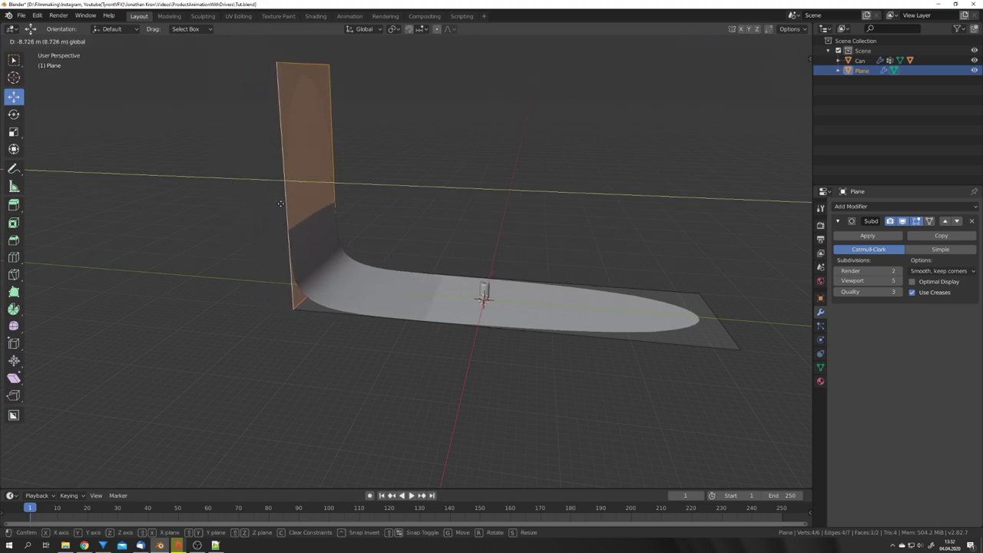
pyautogui.click(288, 184)
pyautogui.press('Tab')
# Step: Scale the backdrop plane by 2 along the X axis
pyautogui.hotkey('alt', 'a')
pyautogui.moveTo(415, 351)
pyautogui.mouseDown(button='middle')
pyautogui.moveTo(463, 338)
pyautogui.moveTo(307, 345)
pyautogui.moveTo(343, 354)
pyautogui.moveTo(425, 338)
pyautogui.mouseUp(button='middle')
pyautogui.scroll(3, 307, 345)
pyautogui.click(375, 363)
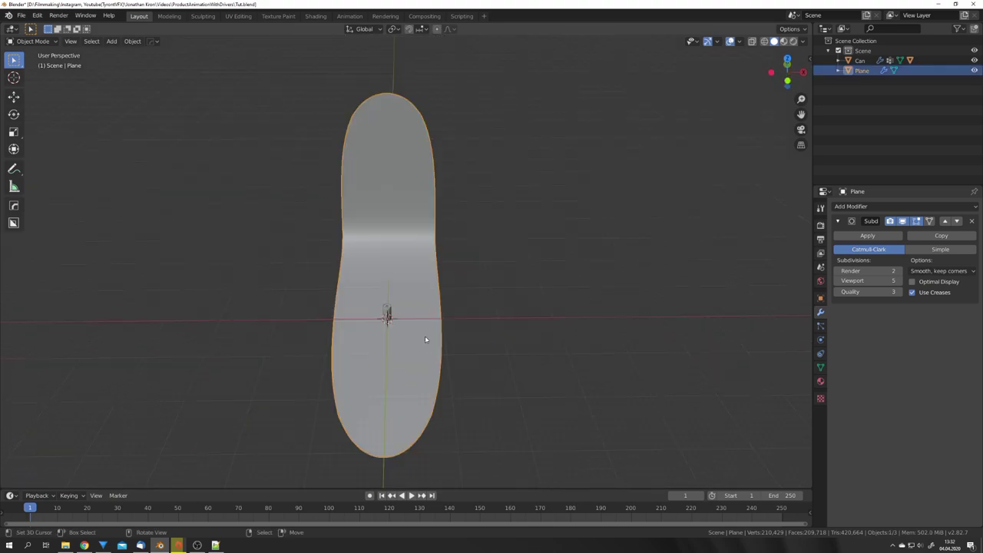
pyautogui.write('sx2')
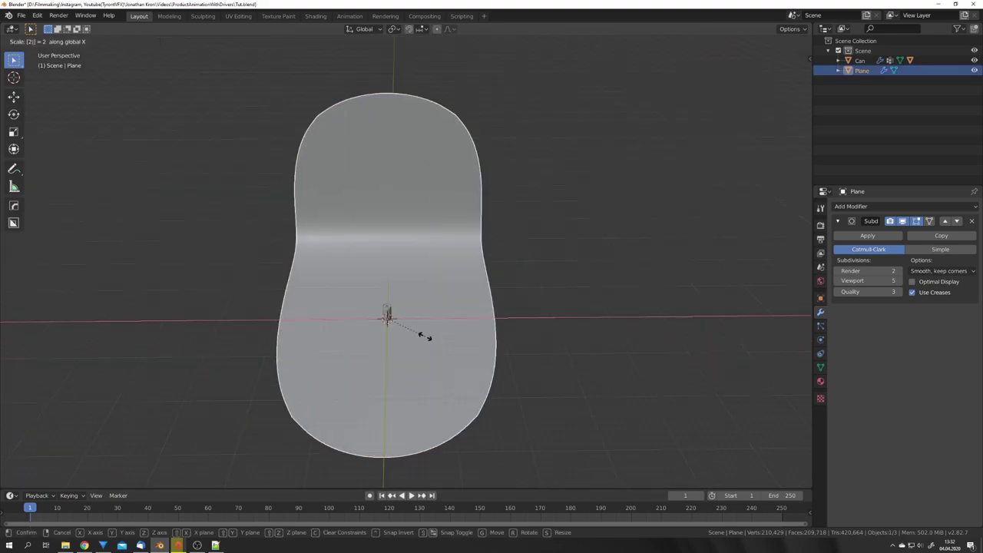
pyautogui.press('Return')
# Step: Add a camera to the scene at the can's base
pyautogui.moveTo(425, 336); pyautogui.dragTo(452, 344, button='middle')
pyautogui.hotkey('shift', 'a')
pyautogui.moveTo(453, 346)
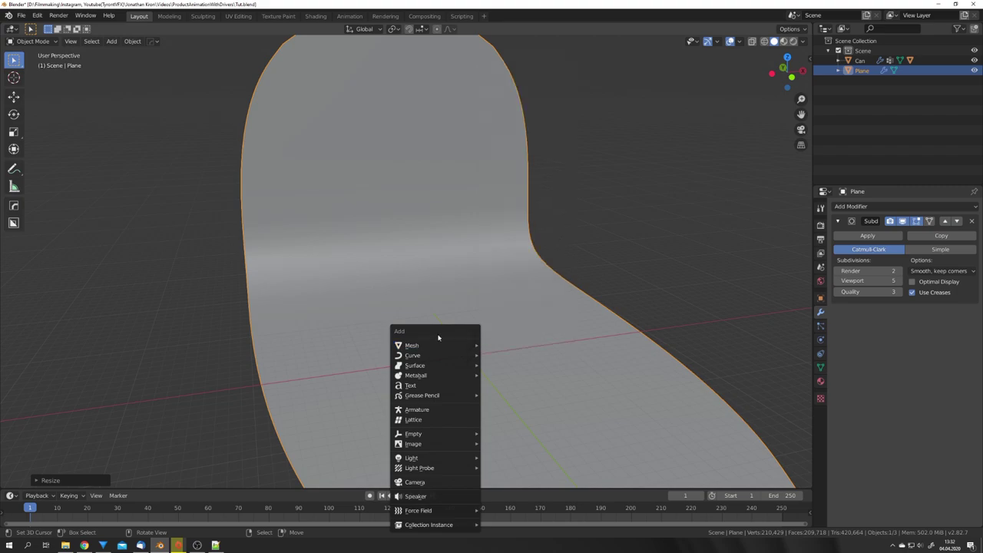
pyautogui.moveTo(438, 335); pyautogui.dragTo(403, 288)
pyautogui.click(395, 435)
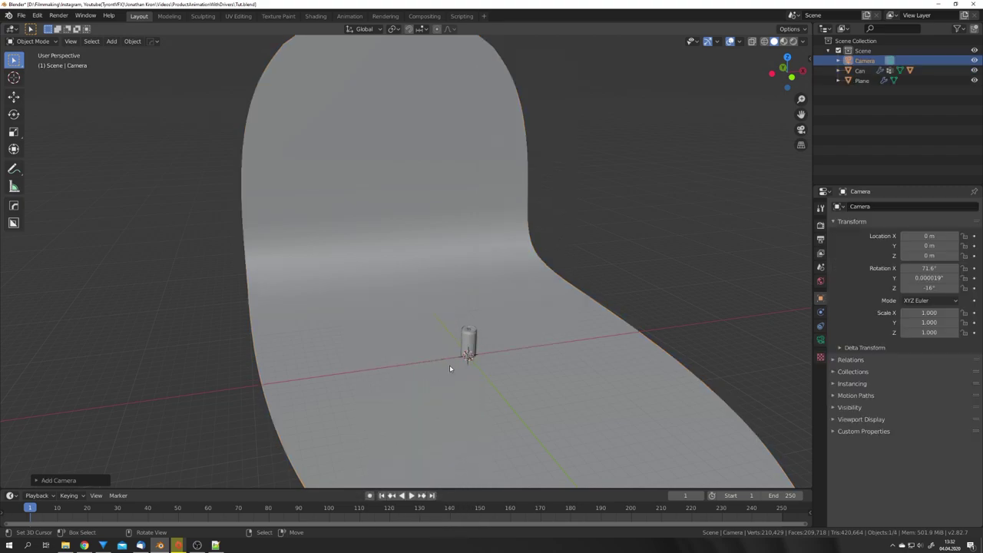
# Step: Frame the can in the front orthographic view and align the camera to that view
pyautogui.press('KP_1')
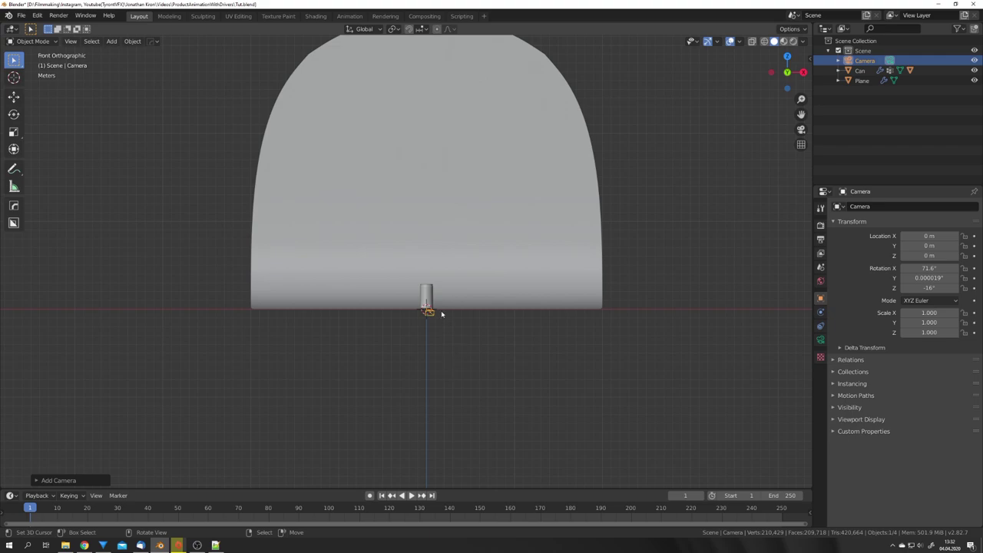
pyautogui.scroll(5, 443, 314)
pyautogui.keyDown('shift'); pyautogui.moveTo(448, 325); pyautogui.dragTo(408, 300, button='middle'); pyautogui.keyUp('shift')
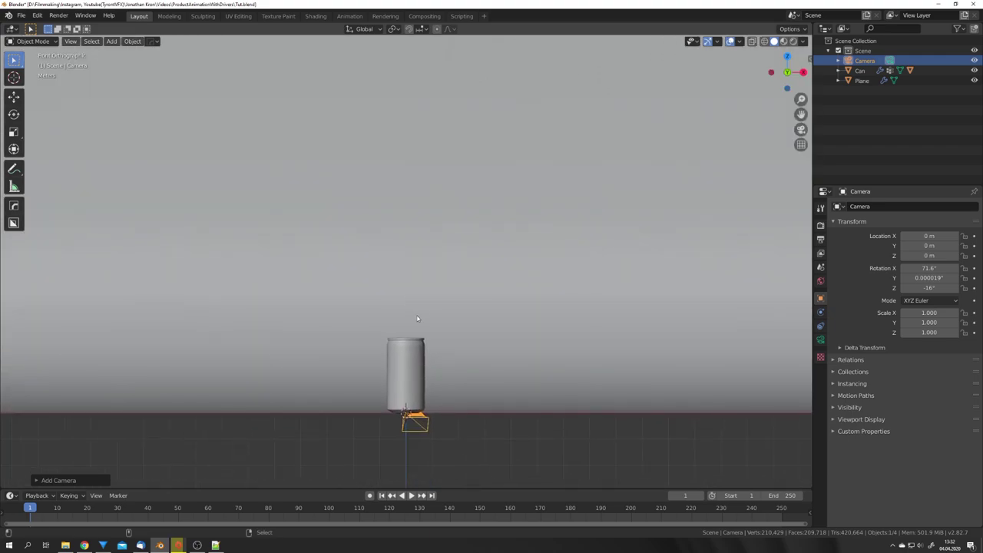
pyautogui.press('ctrl+alt+KP_0')
pyautogui.moveTo(385, 316); pyautogui.dragTo(419, 354, button='middle')
# Step: Looking through the camera, lower it along the Z axis to a height of about 1.69 m so the can fills the frame
pyautogui.press('KP_0')
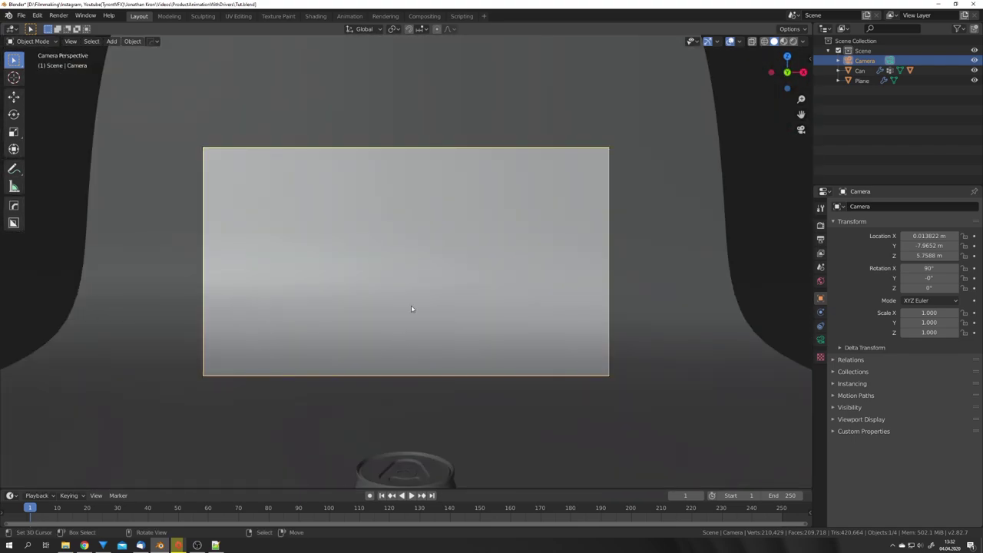
pyautogui.press('g')
pyautogui.press('z')
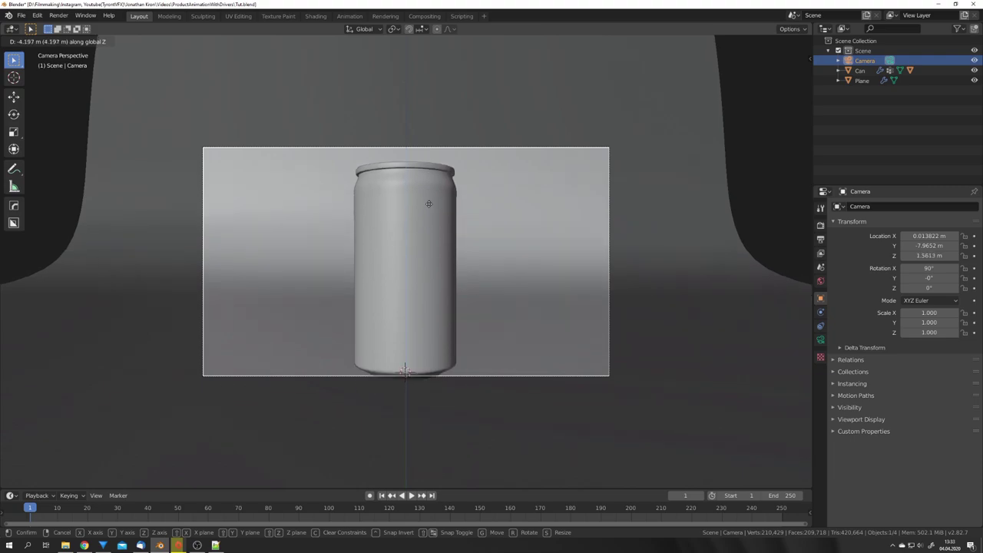
pyautogui.click(426, 191)
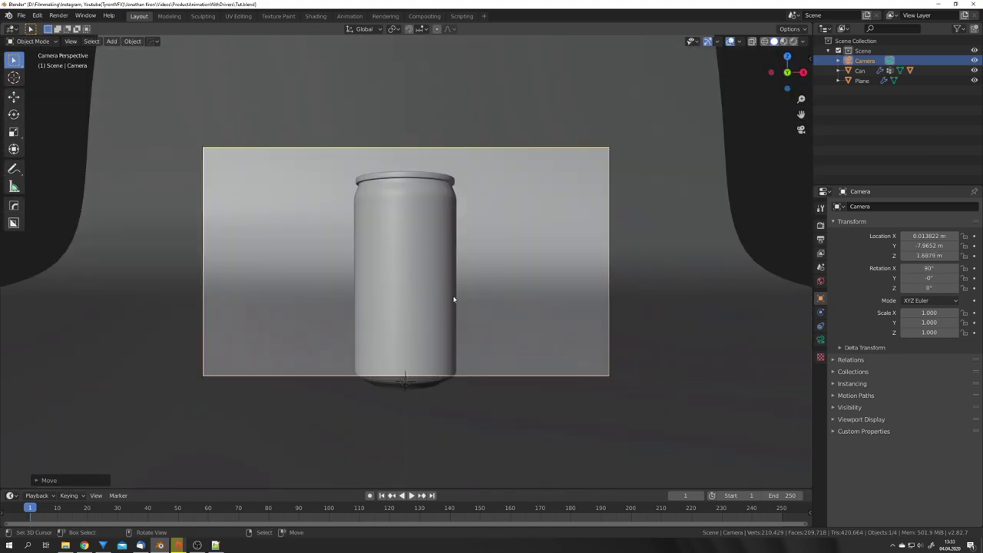
pyautogui.press('g')
pyautogui.press('z')
pyautogui.press('z')
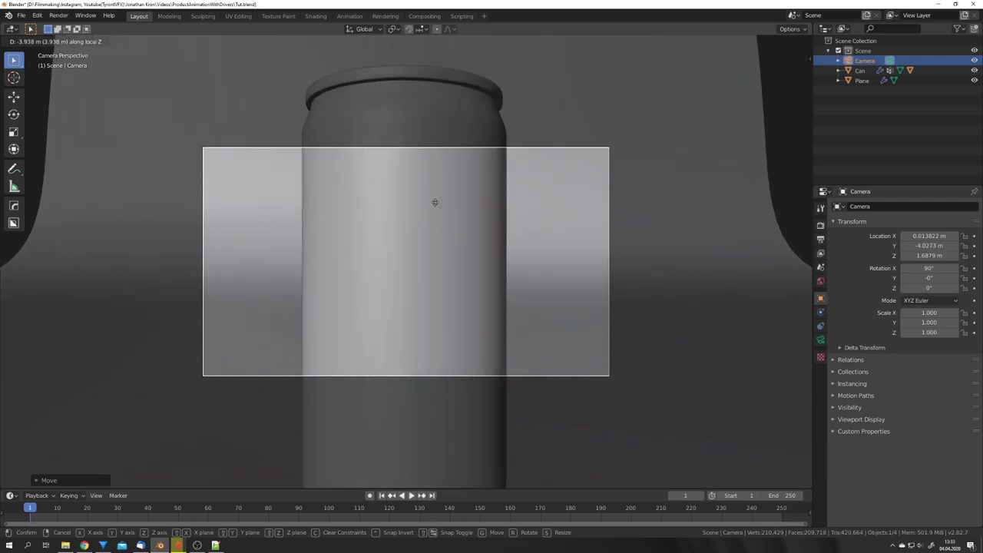
pyautogui.click(427, 306)
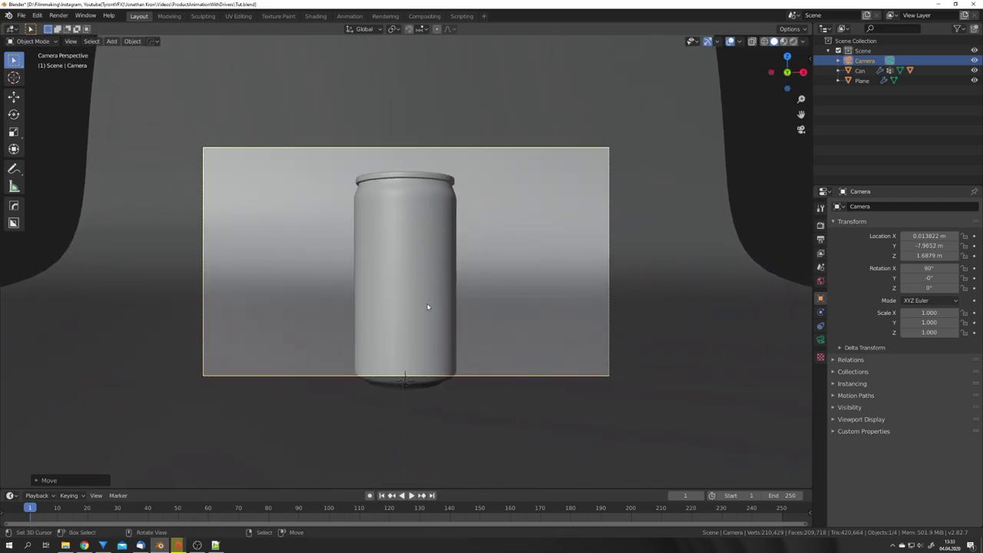
# Step: Move the can along the Y axis toward the camera and check the framing in the camera view
pyautogui.moveTo(428, 307); pyautogui.dragTo(446, 286, button='middle')
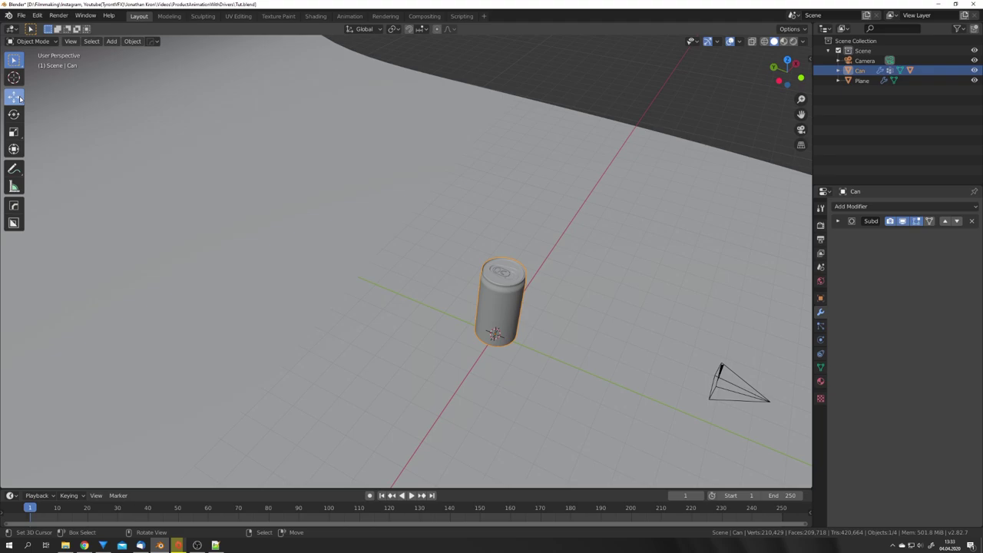
pyautogui.click(14, 96)
pyautogui.moveTo(254, 230); pyautogui.dragTo(336, 280, button='middle')
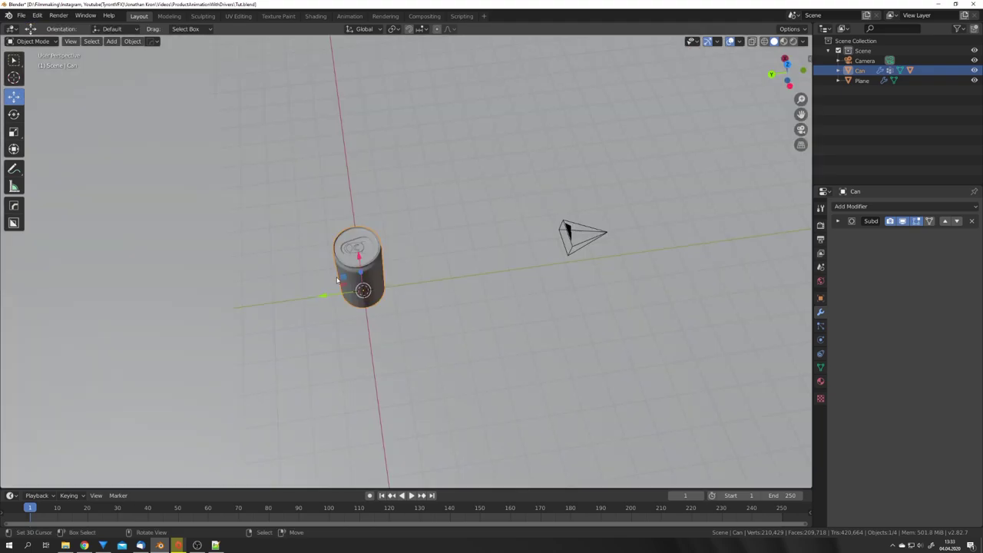
pyautogui.moveTo(323, 297); pyautogui.dragTo(390, 303)
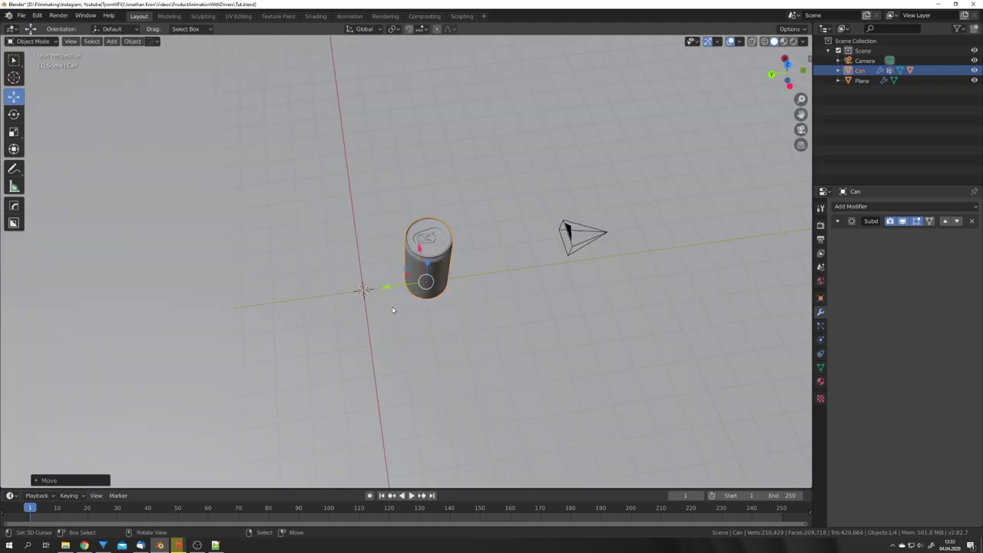
pyautogui.press('KP_0')
pyautogui.press('KP_0')
pyautogui.scroll(-6, 425, 373)
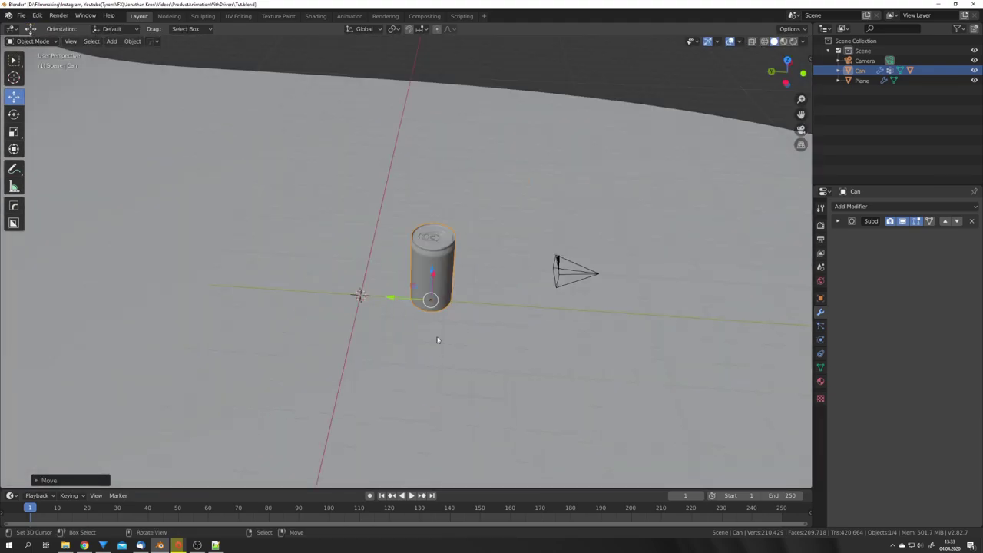
# Step: Duplicate the can and its clip twice along the Y axis, placing three cans in a row about 2.6 m apart
pyautogui.moveTo(435, 336); pyautogui.dragTo(438, 344, button='middle')
pyautogui.press('KP_7')
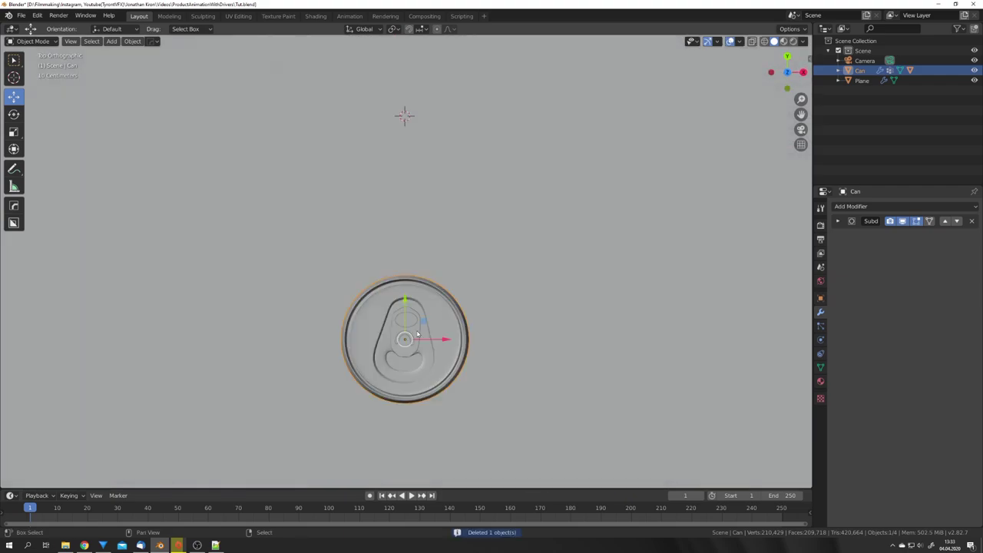
pyautogui.keyDown('shift'); pyautogui.rightClick(422, 334); pyautogui.keyUp('shift')
pyautogui.scroll(-6, 422, 334)
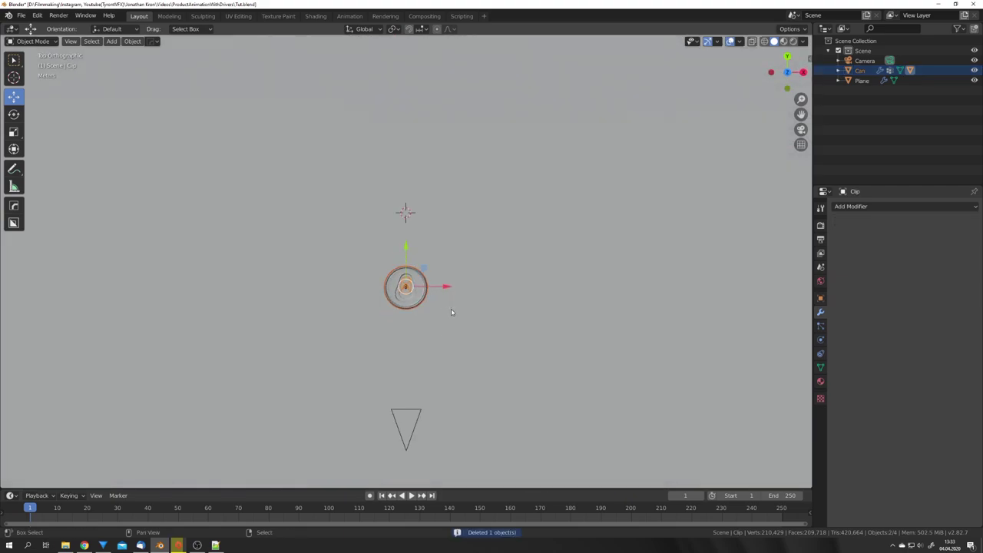
pyautogui.hotkey('shift', 'd')
pyautogui.press('y')
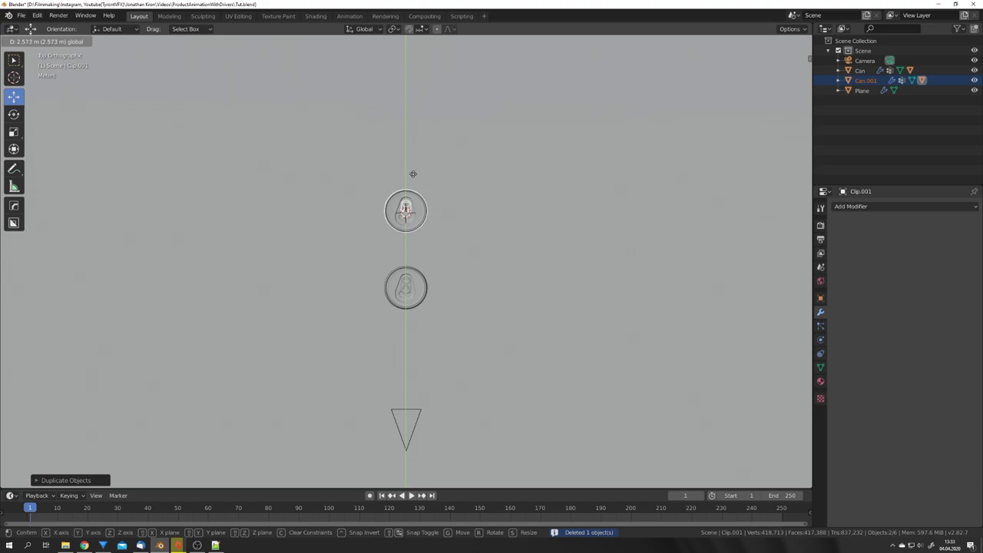
pyautogui.click(412, 174)
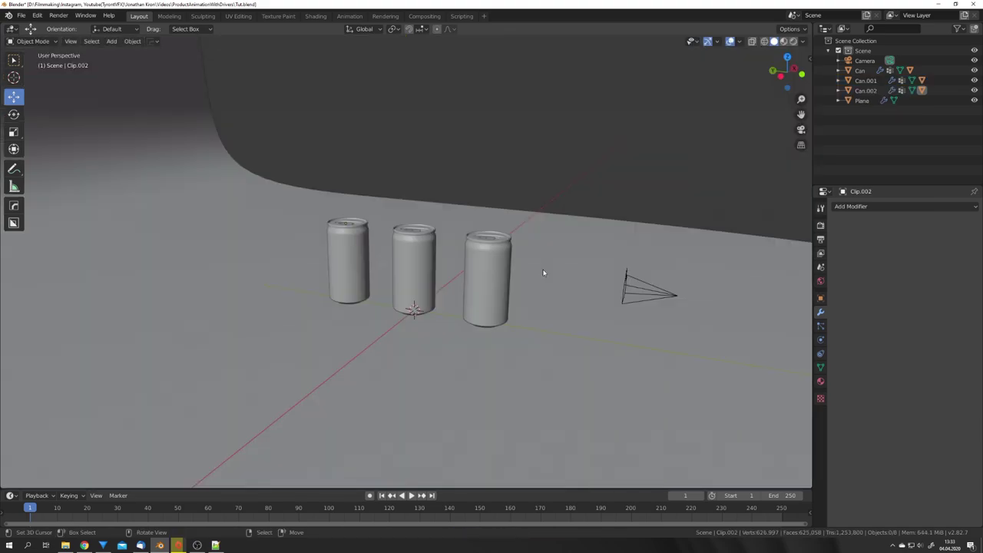
pyautogui.moveTo(538, 273); pyautogui.dragTo(567, 282, button='middle')
pyautogui.press('KP_0')
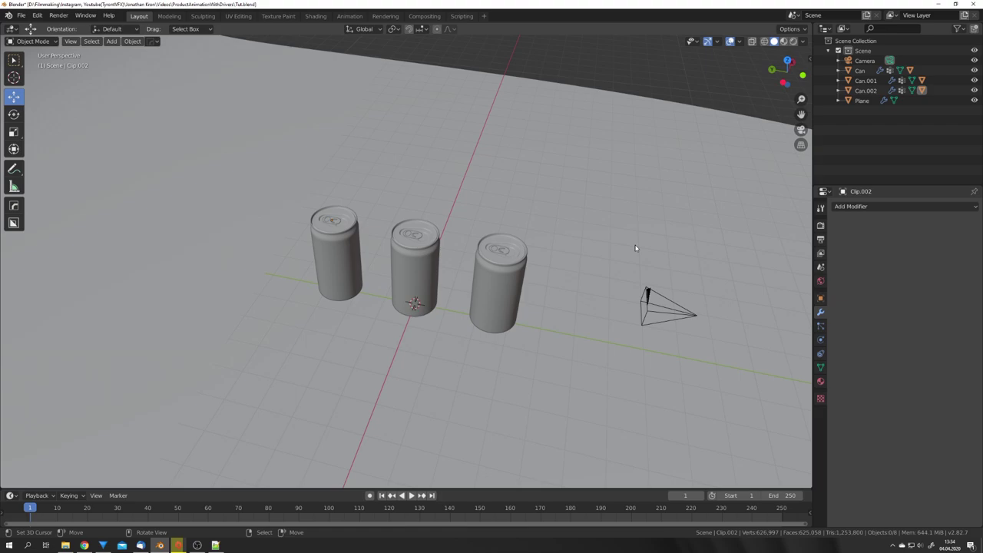
# Step: Select the camera and try sliding it along the Y axis toward the cans
pyautogui.moveTo(601, 309); pyautogui.dragTo(591, 290, button='middle')
pyautogui.moveTo(499, 312); pyautogui.dragTo(569, 316, button='middle')
pyautogui.rightClick(680, 281)
pyautogui.scroll(3, 683, 281)
pyautogui.moveTo(676, 284); pyautogui.dragTo(623, 291, button='middle')
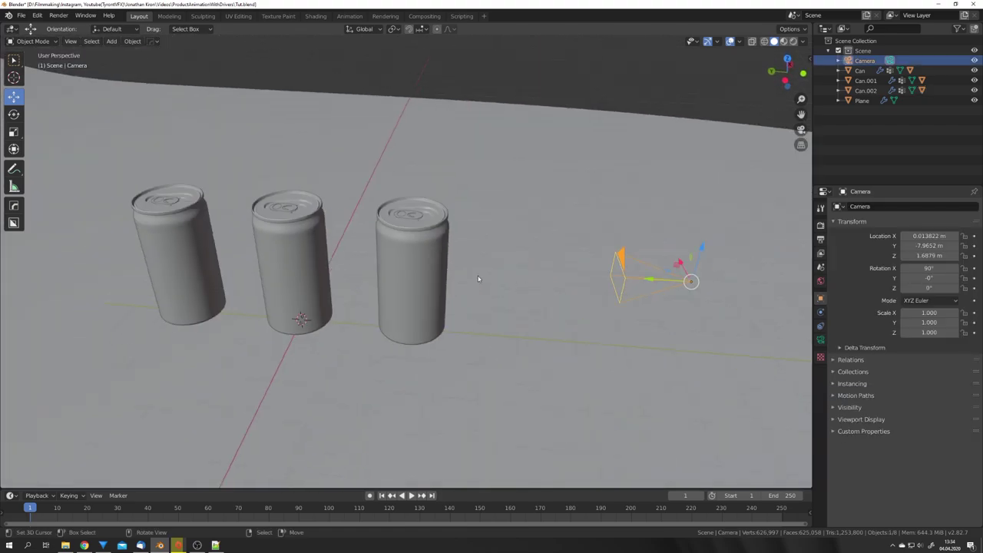
pyautogui.moveTo(478, 277); pyautogui.dragTo(531, 310, button='middle')
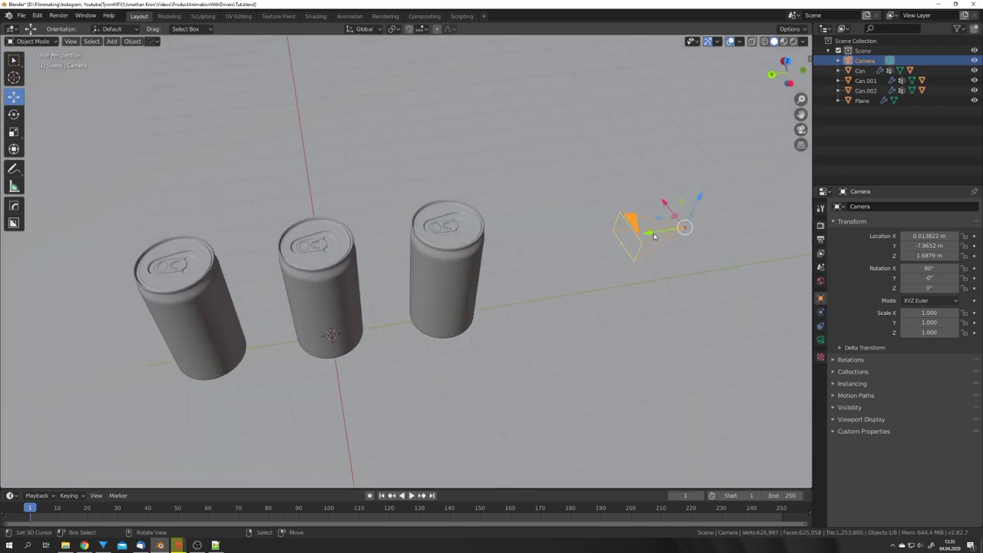
pyautogui.moveTo(655, 237); pyautogui.dragTo(614, 257)
pyautogui.rightClick(614, 256)
pyautogui.moveTo(683, 230); pyautogui.dragTo(670, 291, button='middle')
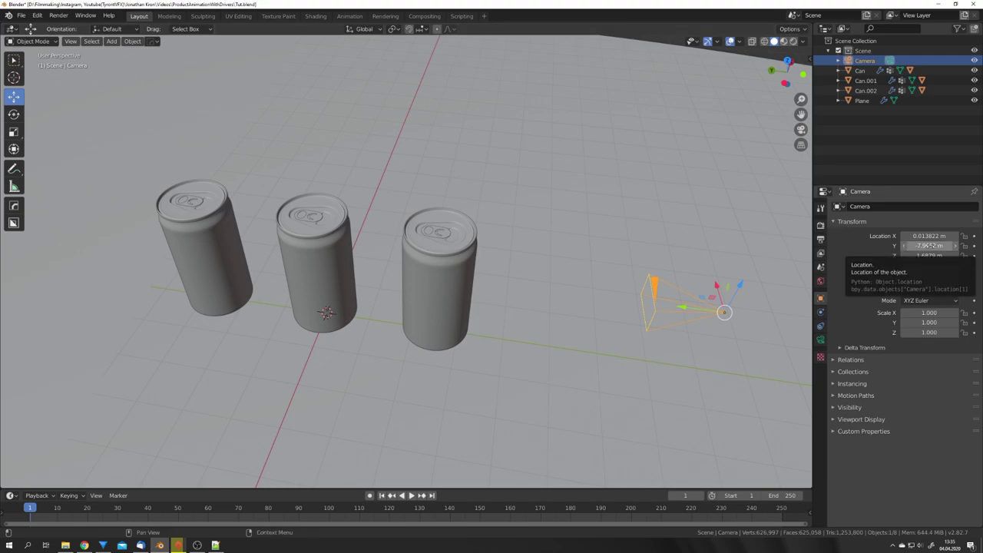
# Step: Copy the camera's Y location as a new driver and paste it onto the front can's X location
pyautogui.rightClick(930, 246)
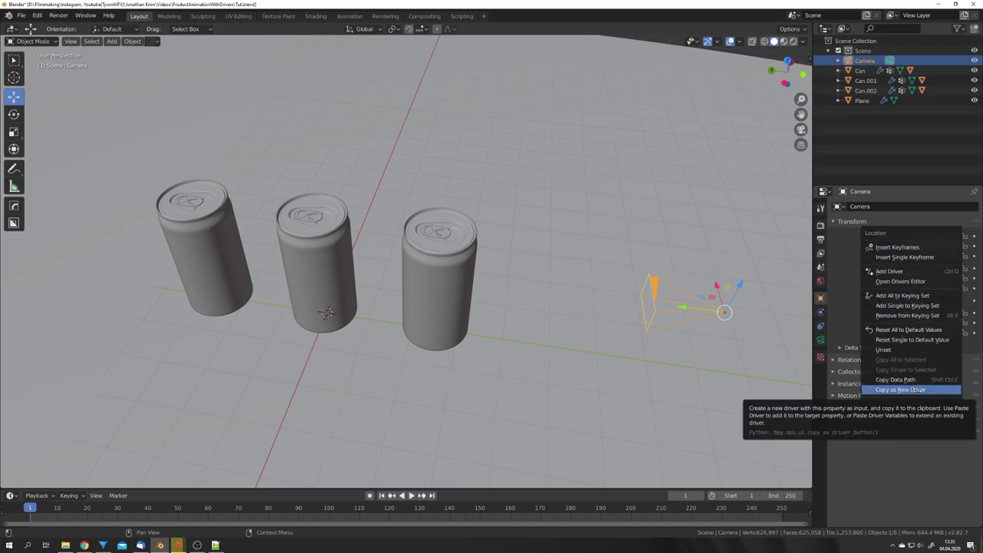
pyautogui.click(918, 390)
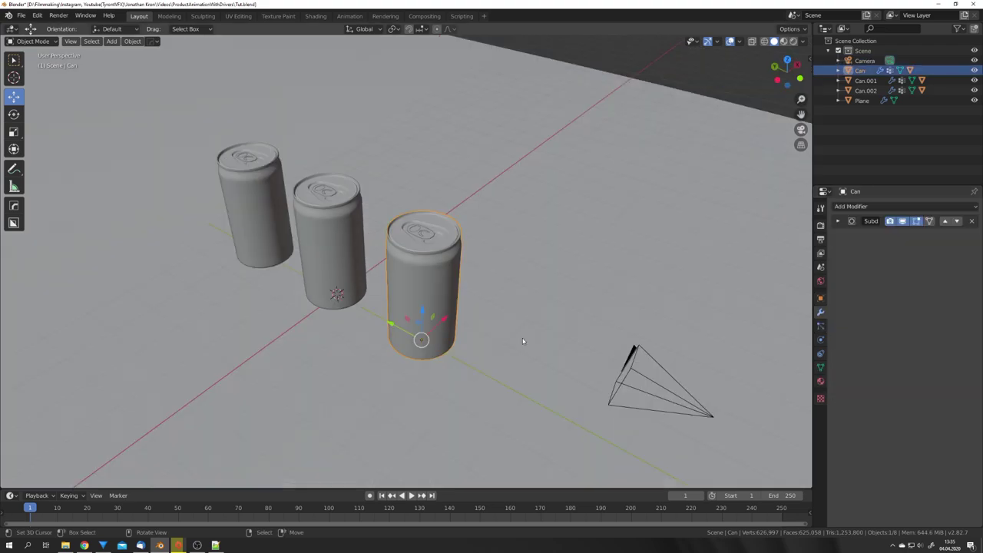
pyautogui.click(820, 299)
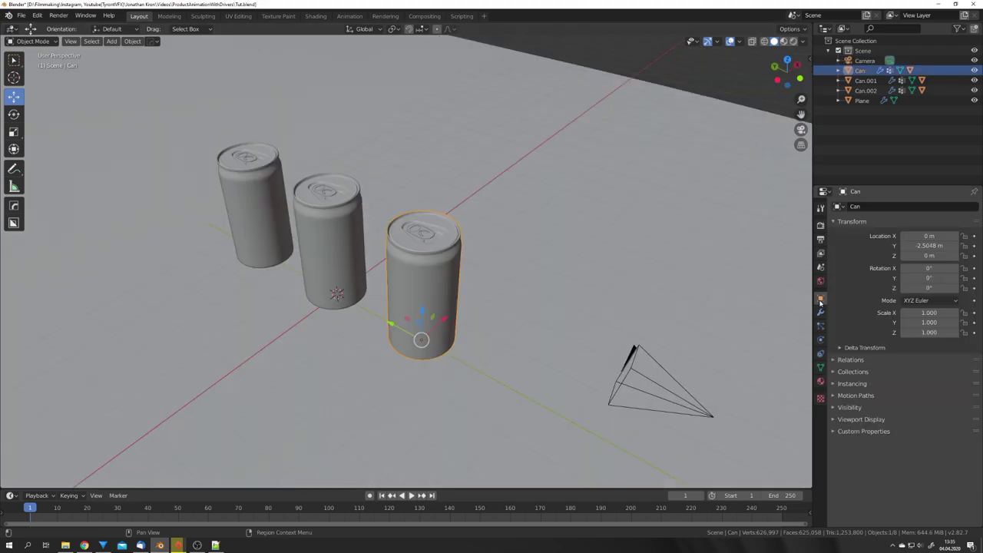
pyautogui.rightClick(927, 235)
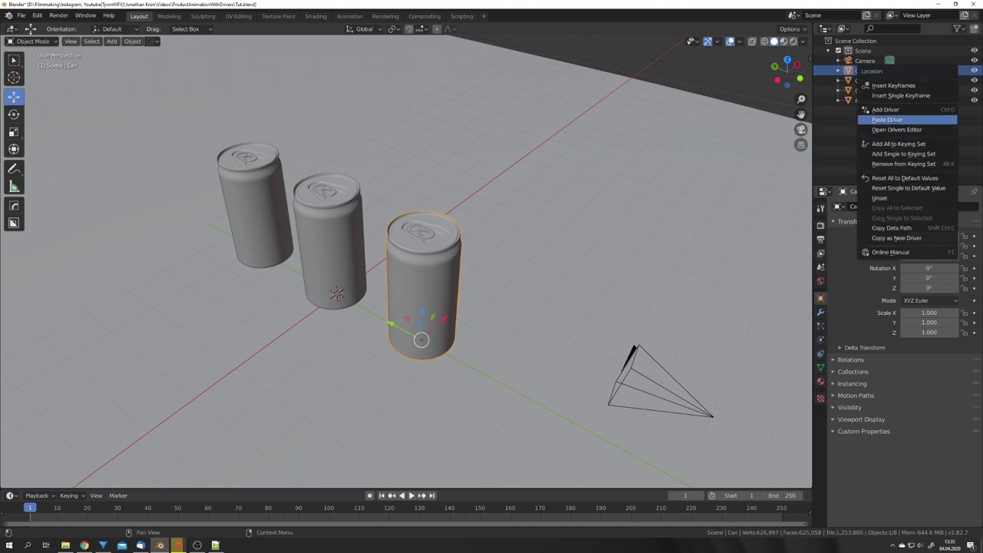
pyautogui.click(895, 121)
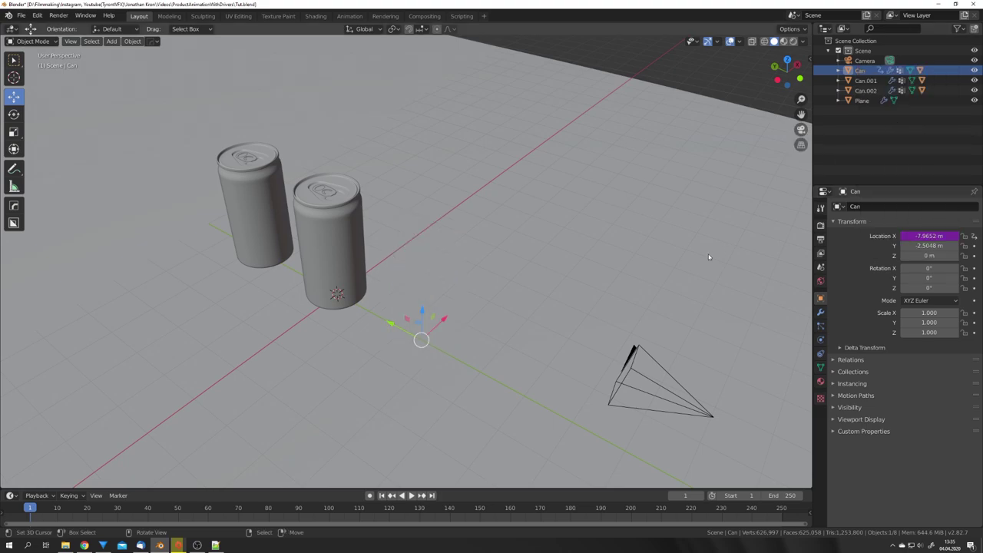
# Step: Test the front can's location driver by temporarily moving the camera along the Y axis, and compare the can with the camera
pyautogui.scroll(-5, 691, 269)
pyautogui.moveTo(651, 285); pyautogui.dragTo(535, 291, button='middle')
pyautogui.scroll(3, 338, 302)
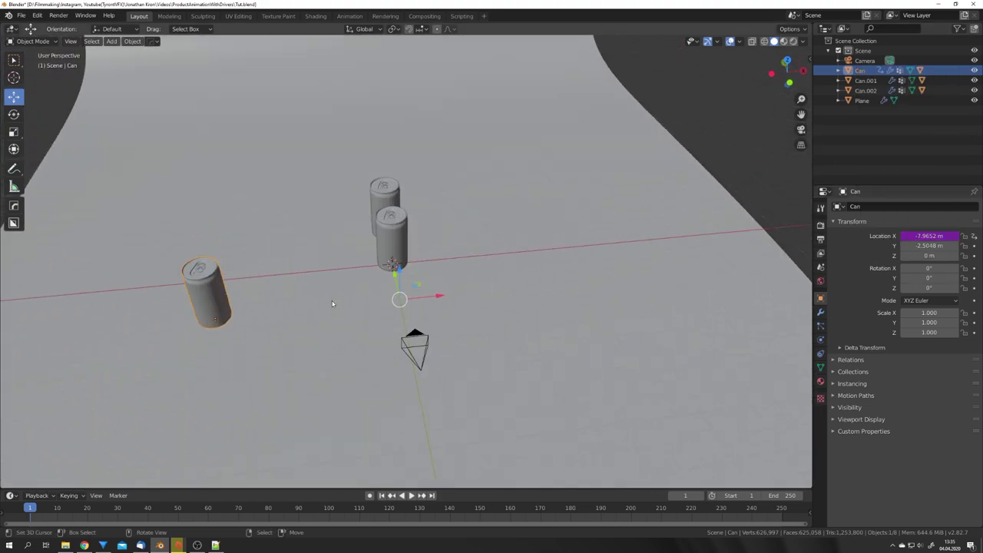
pyautogui.click(409, 343)
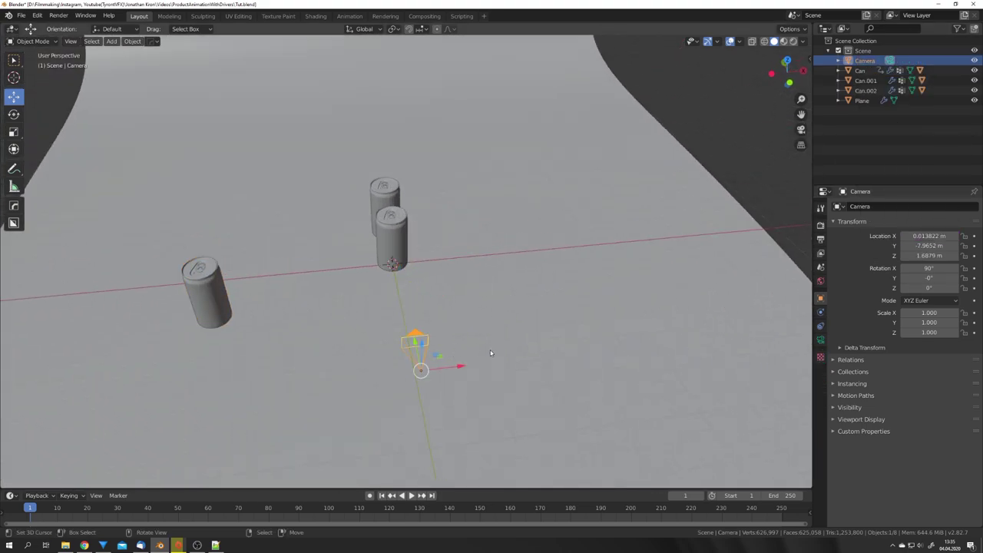
pyautogui.press('g')
pyautogui.press('y')
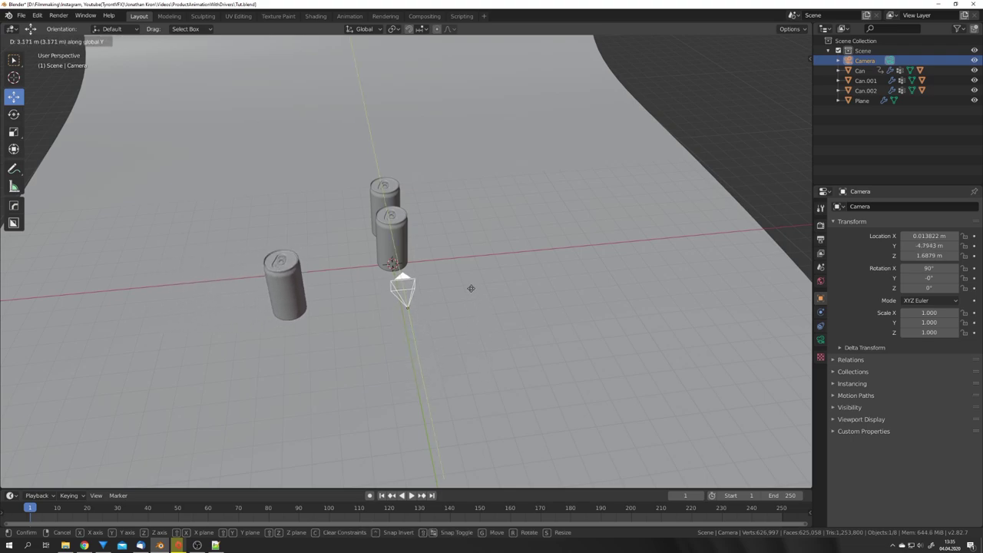
pyautogui.click(321, 321)
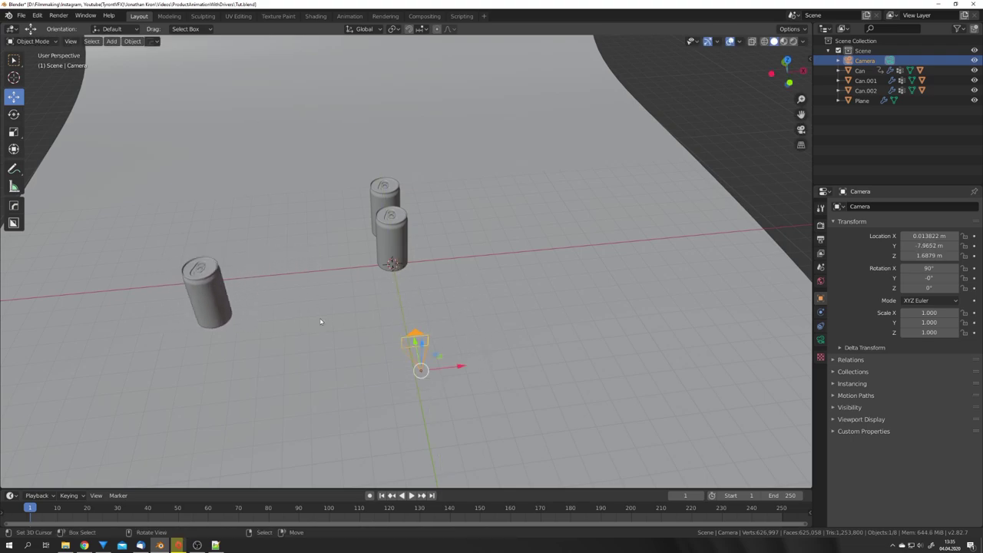
pyautogui.click(218, 288)
pyautogui.moveTo(218, 288); pyautogui.dragTo(546, 309, button='middle')
pyautogui.click(552, 308)
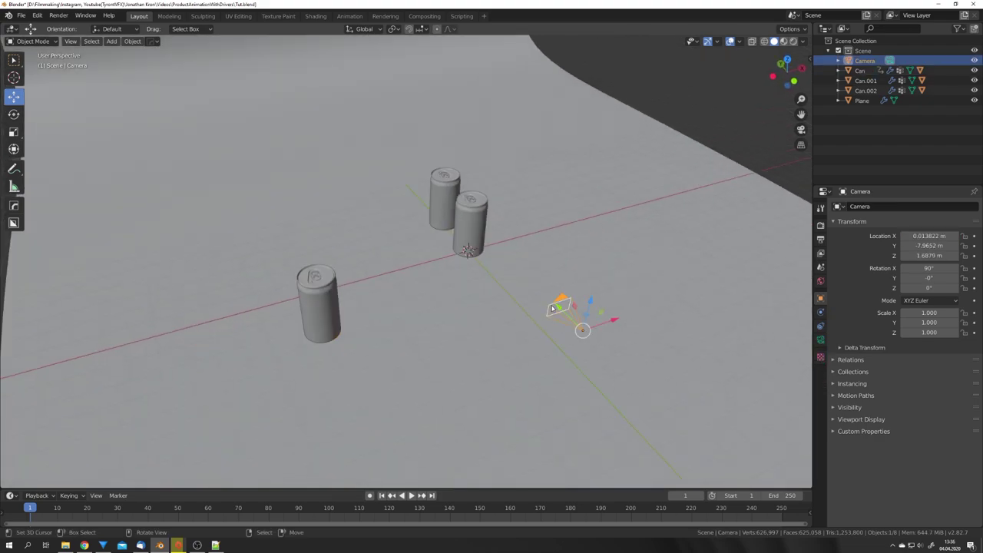
# Step: Change the front can's X location driver to a Scripted Expression of location + 7.965
pyautogui.click(322, 281)
pyautogui.rightClick(923, 235)
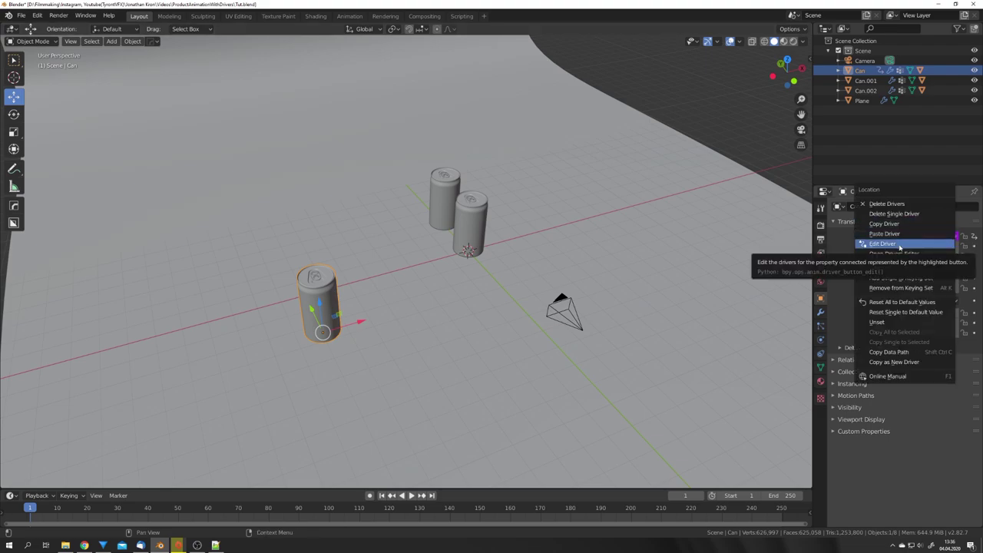
pyautogui.click(883, 243)
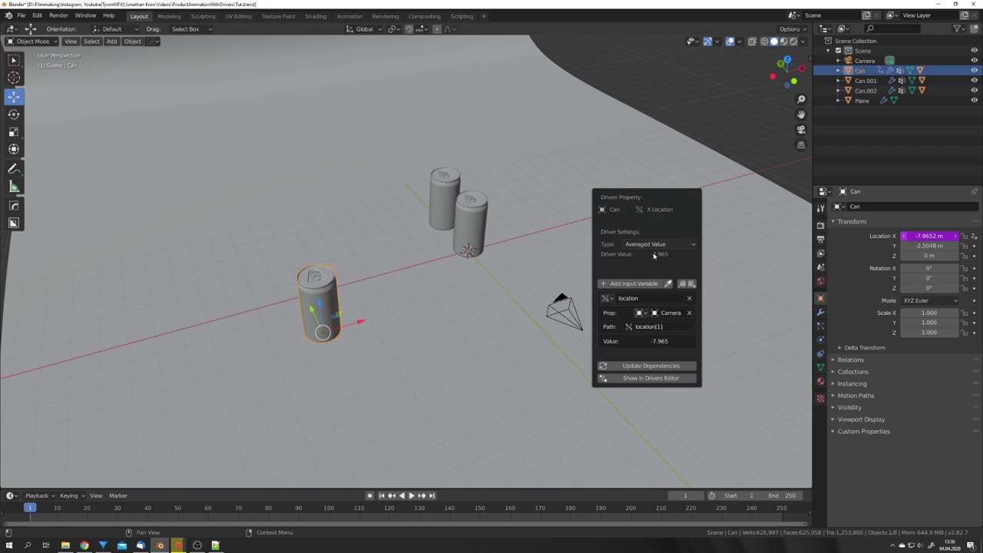
pyautogui.click(656, 246)
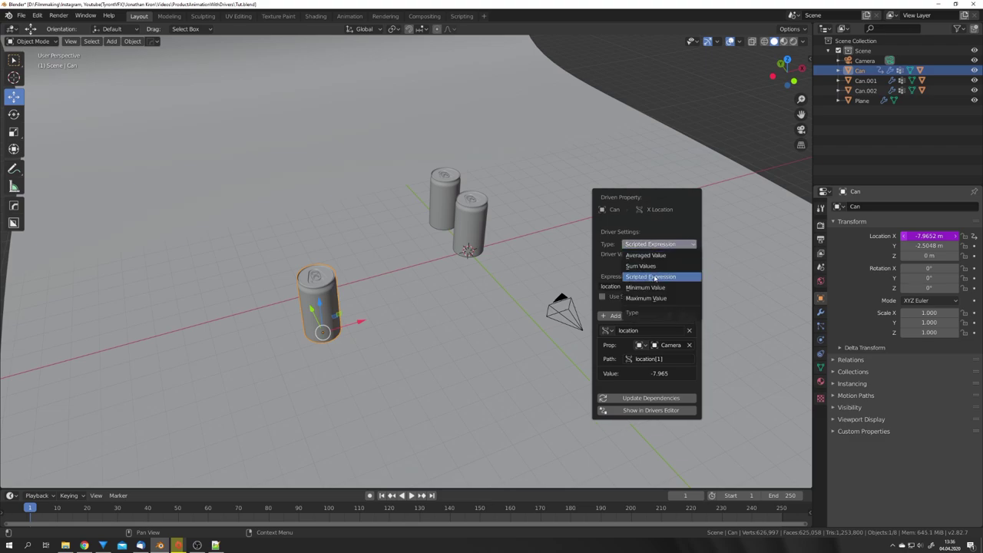
pyautogui.click(652, 277)
pyautogui.click(635, 286)
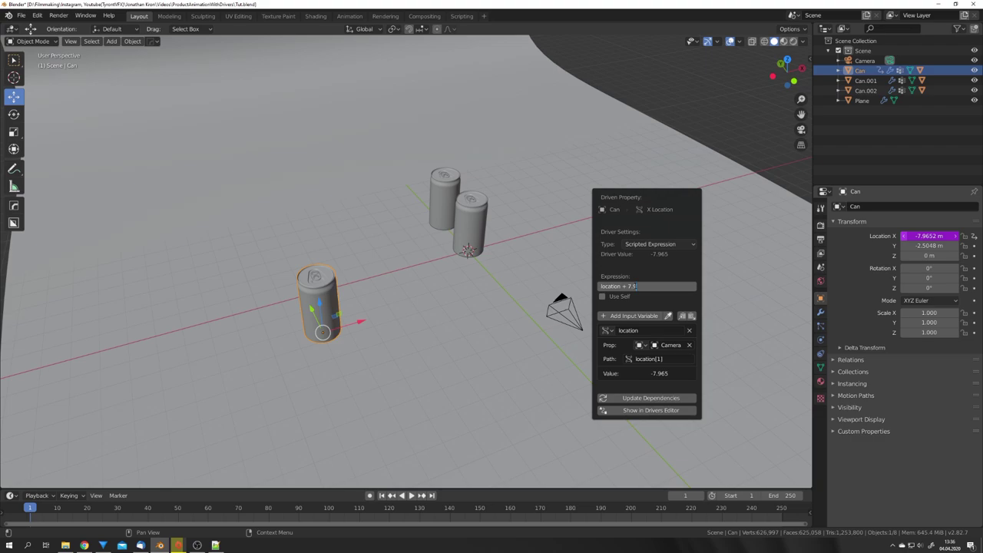
pyautogui.press('Return')
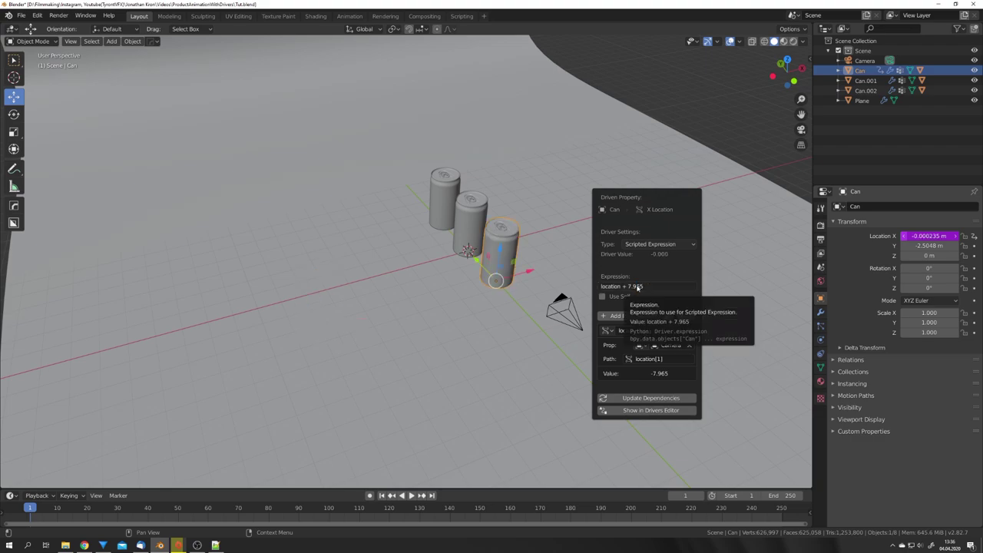
pyautogui.rightClick(929, 236)
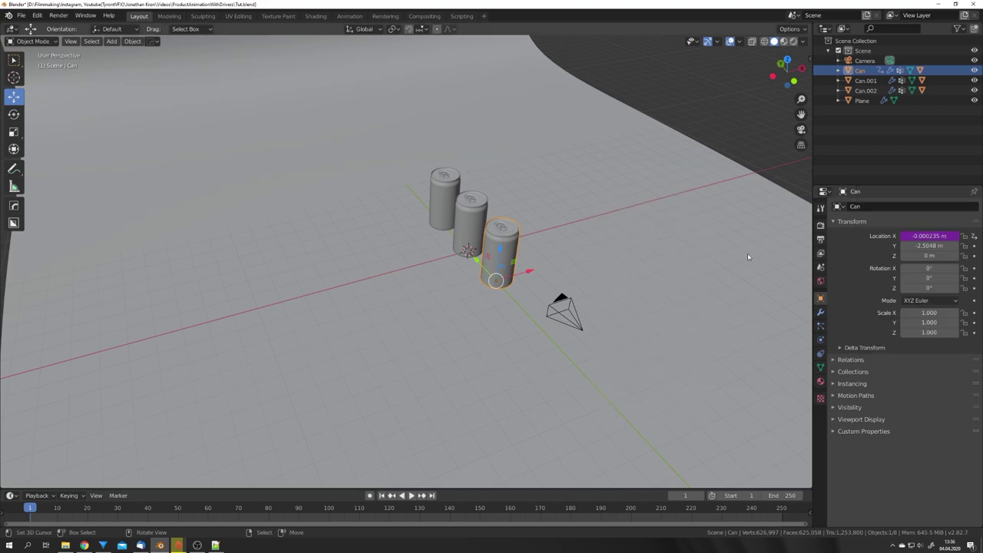
# Step: Check the driven can through the camera view by temporarily moving the camera back and forth along the Y axis
pyautogui.moveTo(745, 253); pyautogui.dragTo(569, 296, button='middle')
pyautogui.press('KP_0')
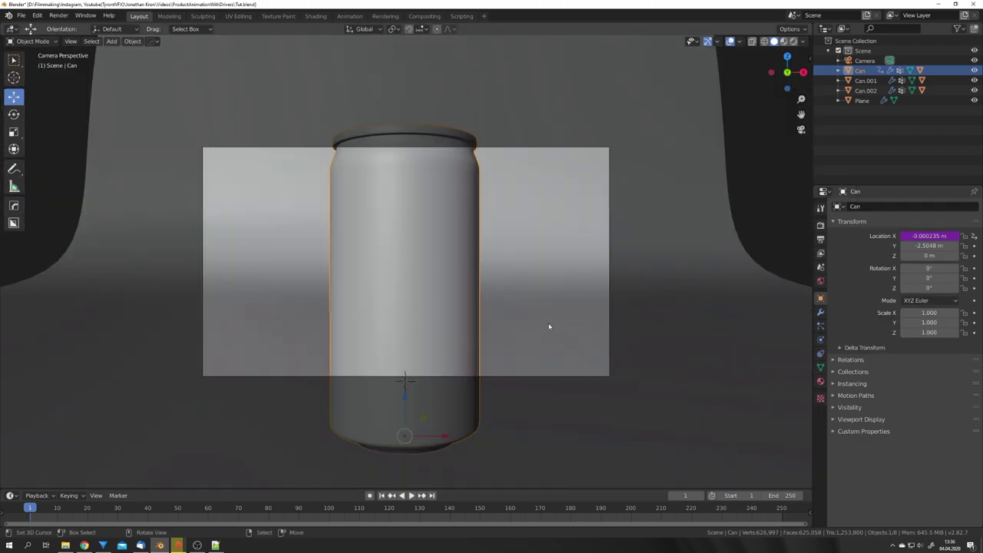
pyautogui.click(534, 377)
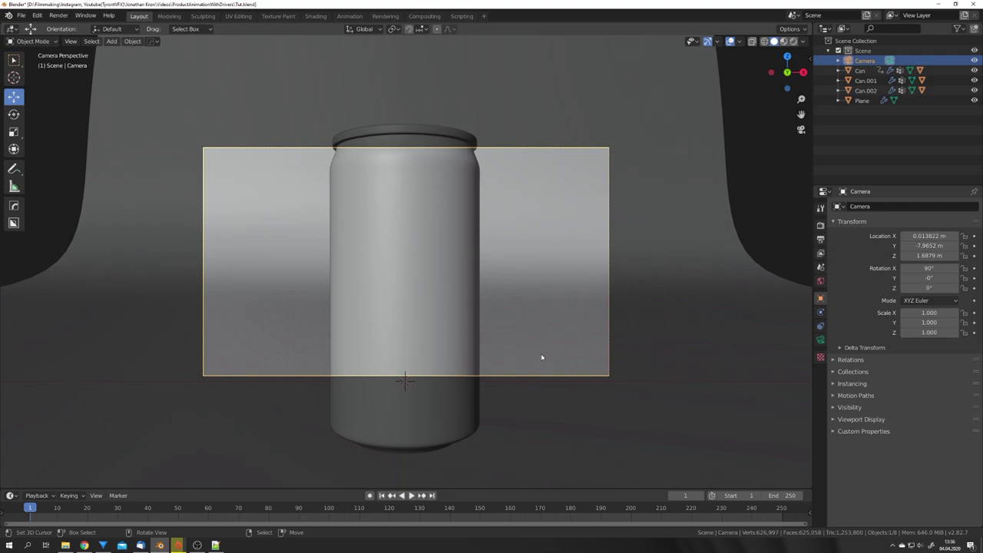
pyautogui.press('g')
pyautogui.press('y')
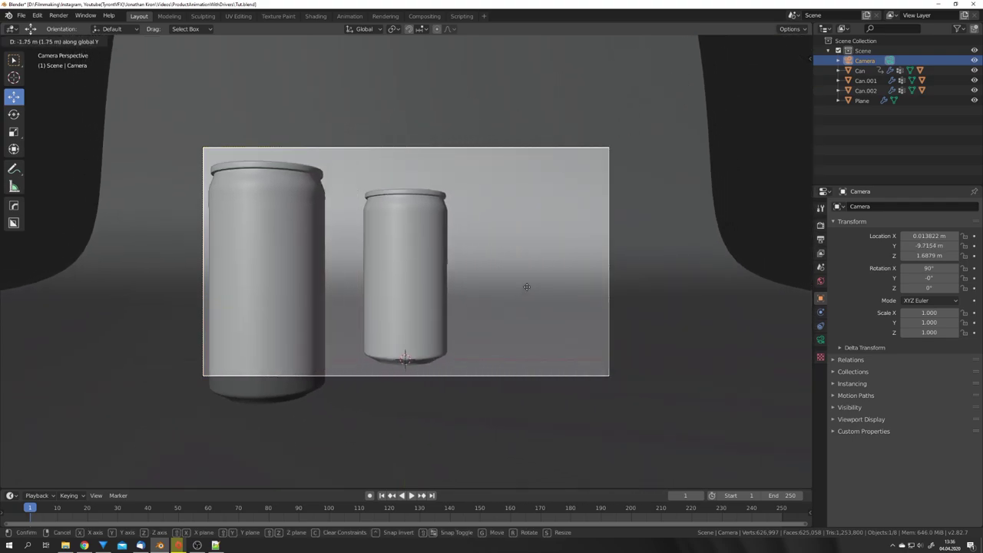
pyautogui.press('z')
pyautogui.press('z')
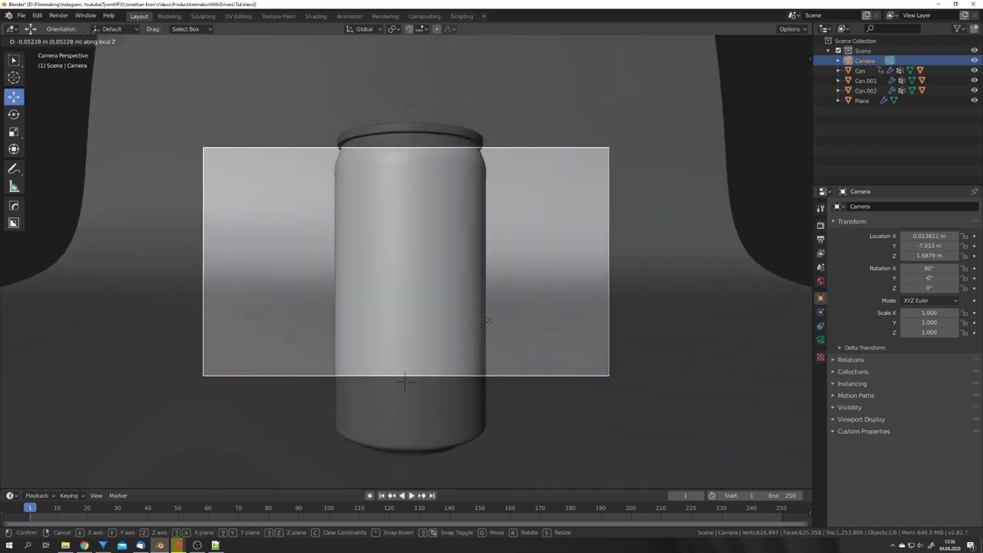
pyautogui.rightClick(483, 254)
pyautogui.moveTo(483, 254); pyautogui.dragTo(508, 322, button='middle')
pyautogui.scroll(-4, 463, 310)
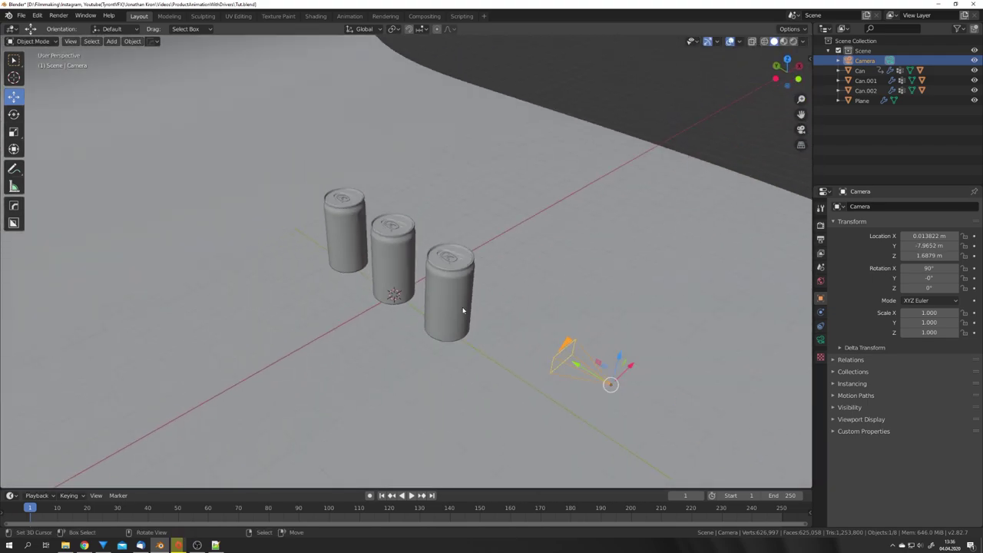
# Step: Paste the copied camera-location driver onto the front can's Z rotation
pyautogui.click(463, 310)
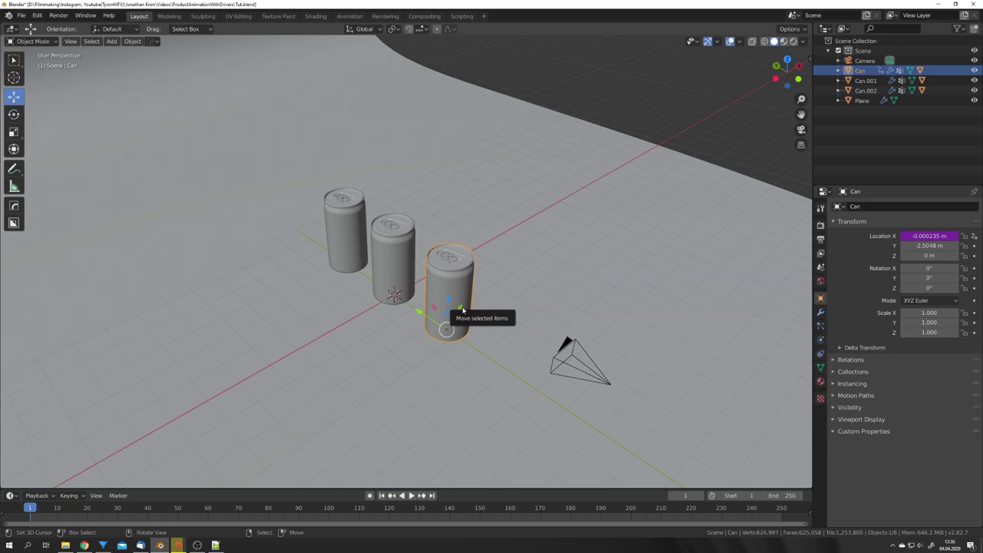
pyautogui.moveTo(462, 311); pyautogui.dragTo(469, 319, button='middle')
pyautogui.rightClick(926, 287)
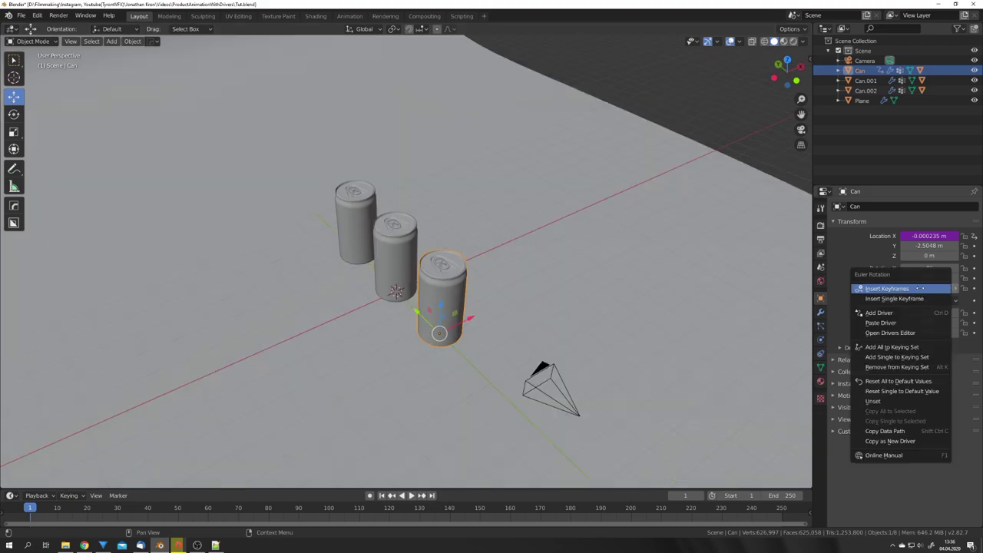
pyautogui.moveTo(908, 279); pyautogui.dragTo(790, 261)
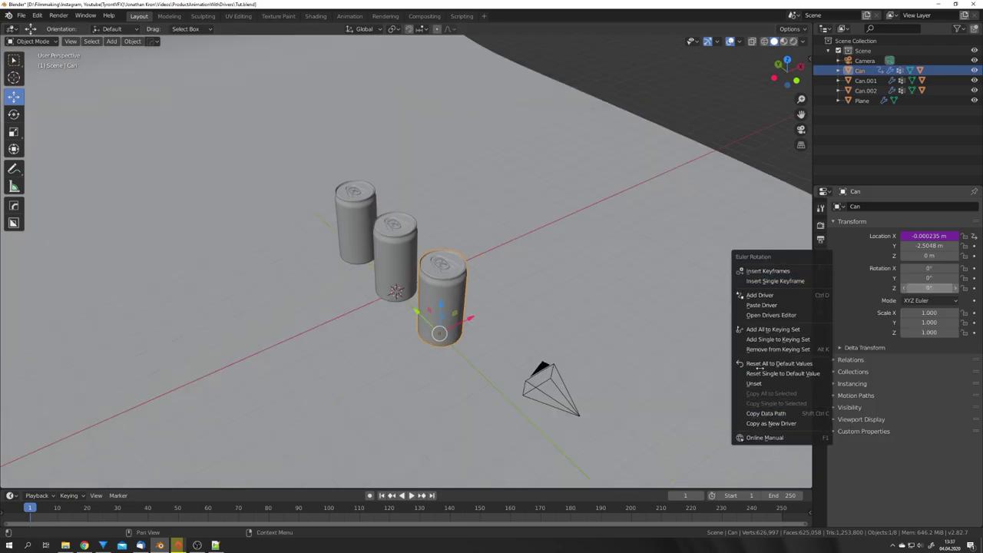
pyautogui.click(760, 295)
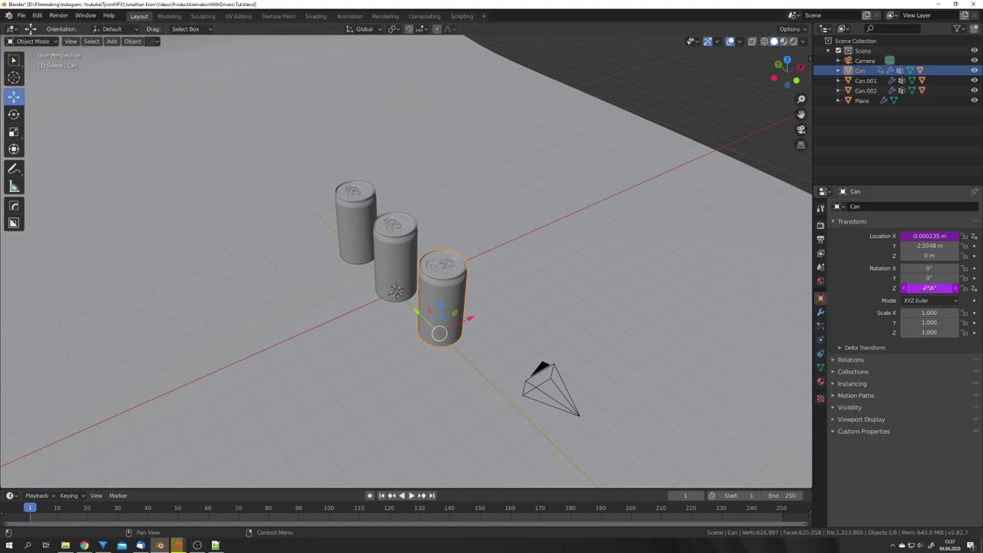
# Step: Test the front can's Z rotation driver by temporarily moving the camera along the Y axis
pyautogui.moveTo(568, 300); pyautogui.dragTo(619, 302, button='middle')
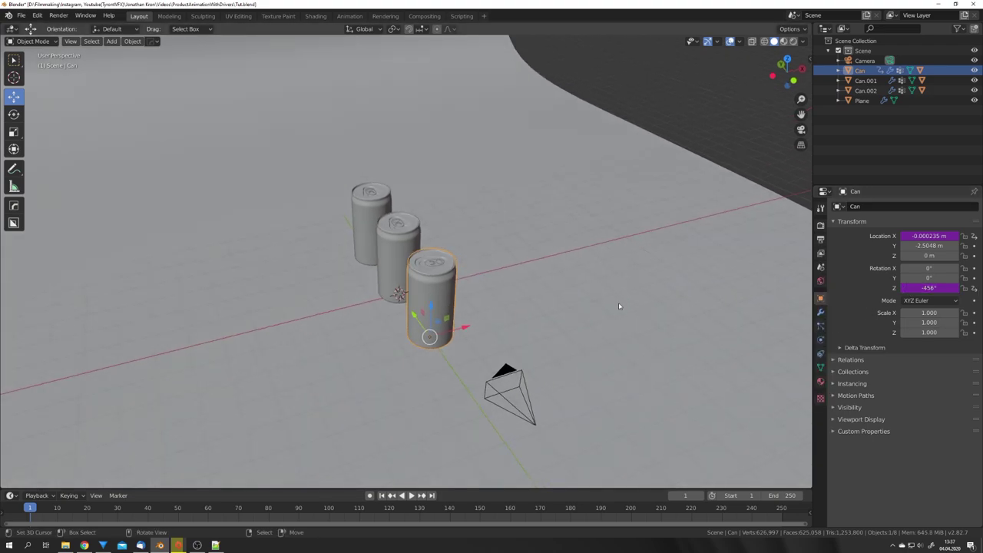
pyautogui.click(519, 399)
pyautogui.moveTo(520, 401); pyautogui.dragTo(502, 381)
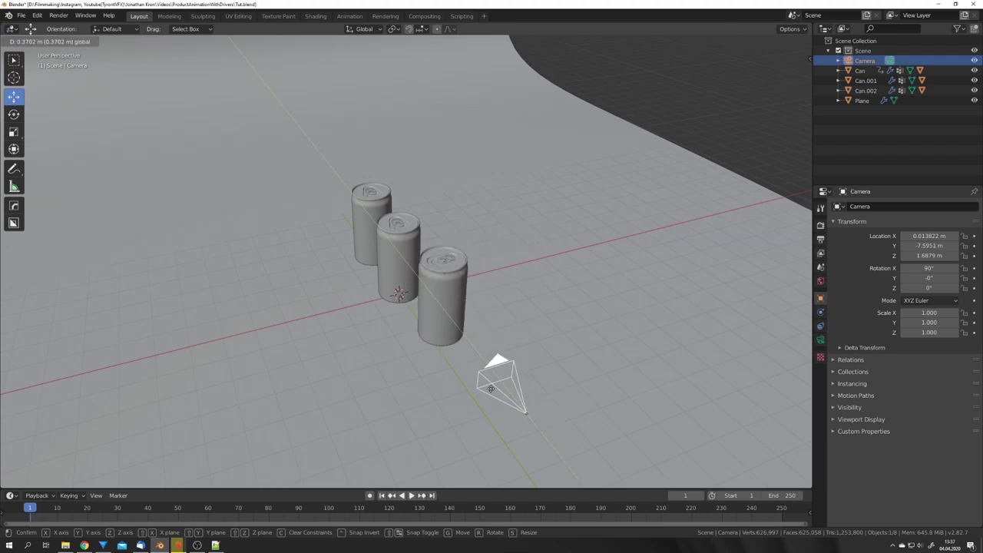
pyautogui.rightClick(502, 382)
# Step: View the scene through the camera and switch the viewport to Material Preview shading to show the can's label
pyautogui.press('KP_0')
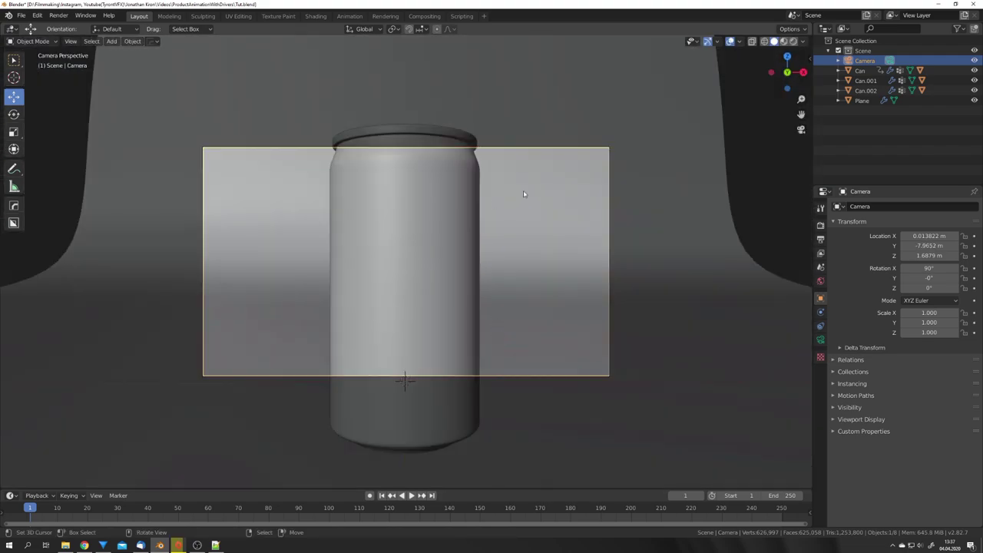
pyautogui.click(783, 41)
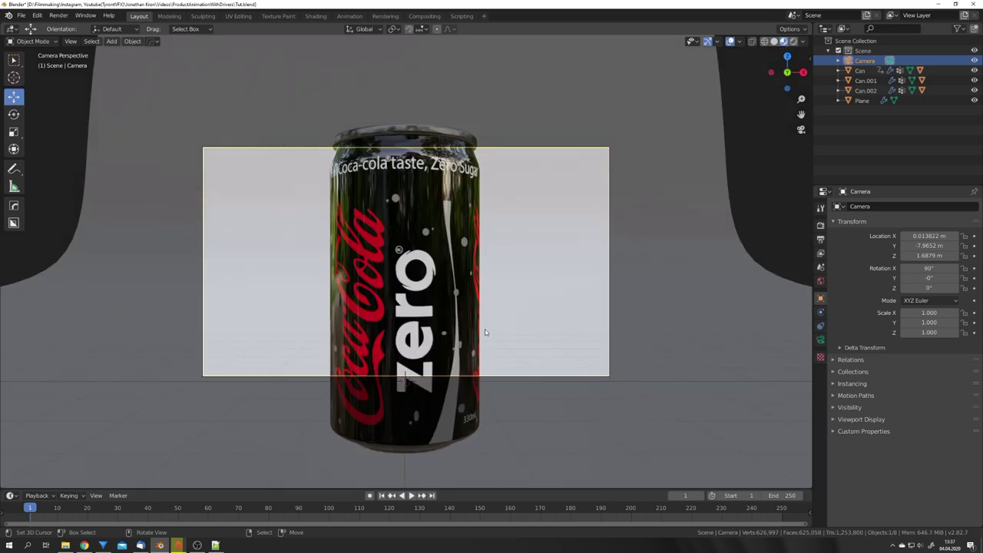
pyautogui.press('space')
pyautogui.press('Escape')
# Step: Paste the copied camera-location driver onto the middle can's X location
pyautogui.moveTo(492, 238)
pyautogui.mouseDown(button='middle')
pyautogui.moveTo(385, 274)
pyautogui.moveTo(472, 280)
pyautogui.moveTo(501, 256)
pyautogui.moveTo(480, 248)
pyautogui.mouseUp(button='middle')
pyautogui.click(392, 294)
pyautogui.rightClick(925, 235)
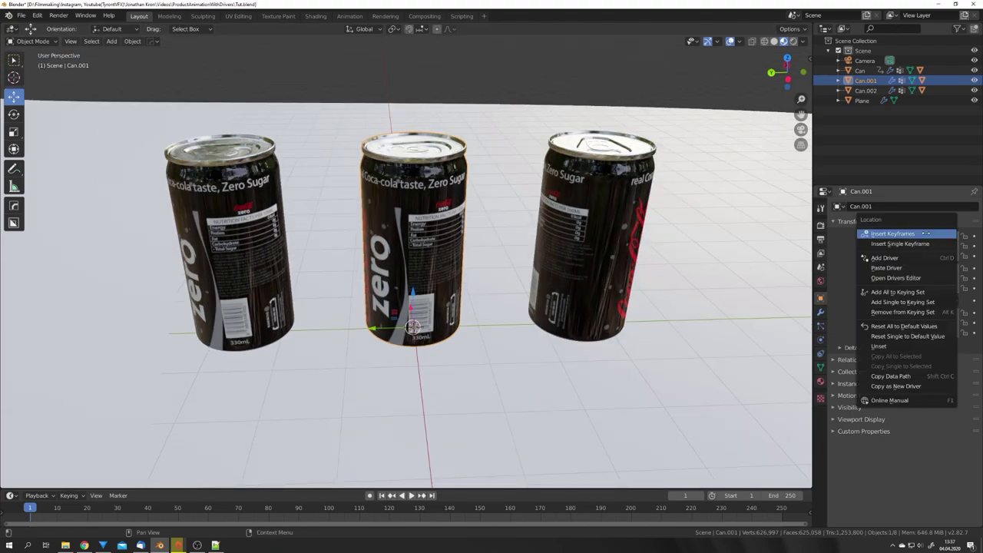
pyautogui.moveTo(915, 222); pyautogui.dragTo(788, 217)
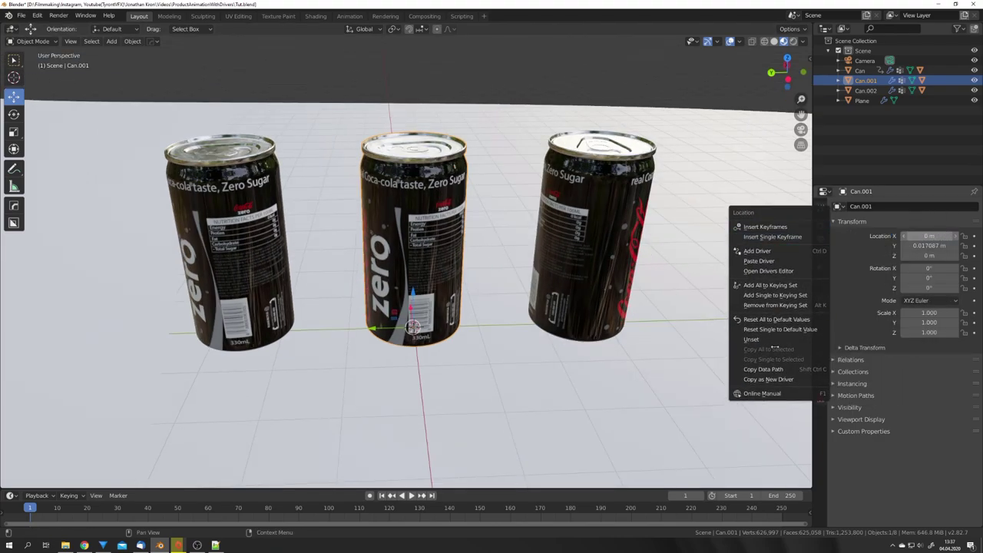
pyautogui.click(759, 262)
pyautogui.rightClick(925, 236)
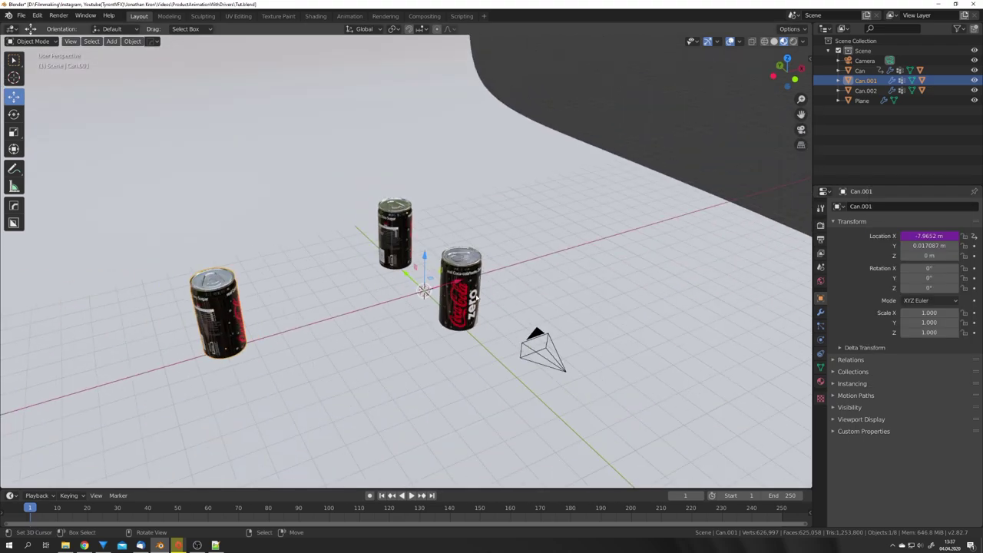
# Step: Change the middle can's X location driver to a Scripted Expression of location*-1 - 7.965
pyautogui.moveTo(476, 298); pyautogui.dragTo(454, 306, button='middle')
pyautogui.moveTo(321, 304); pyautogui.dragTo(311, 314, button='middle')
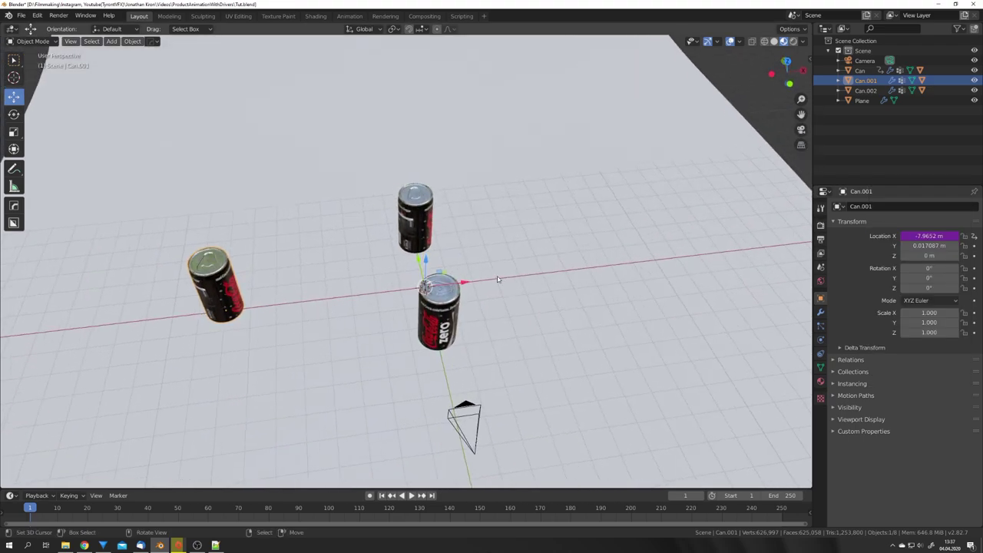
pyautogui.rightClick(922, 235)
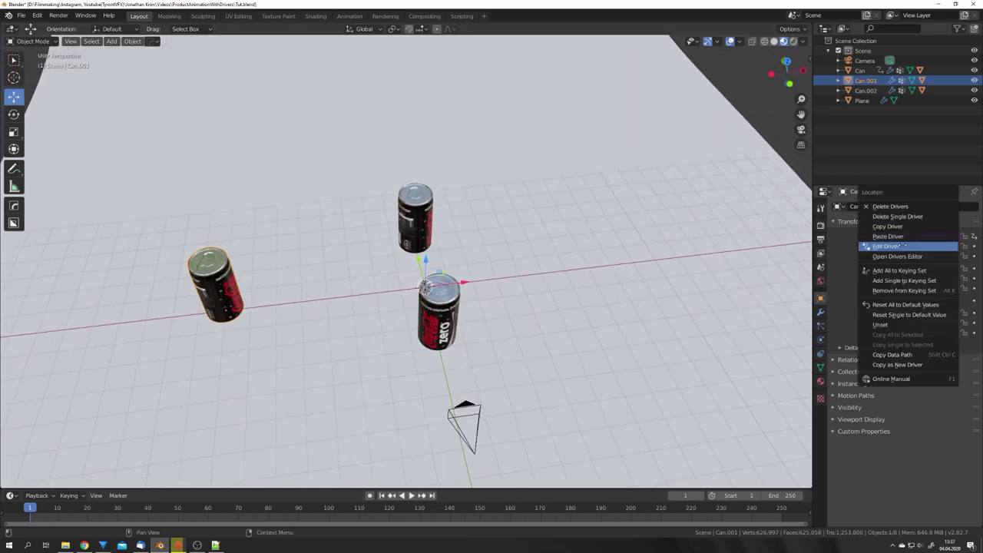
pyautogui.click(891, 248)
pyautogui.rightClick(918, 236)
pyautogui.click(914, 237)
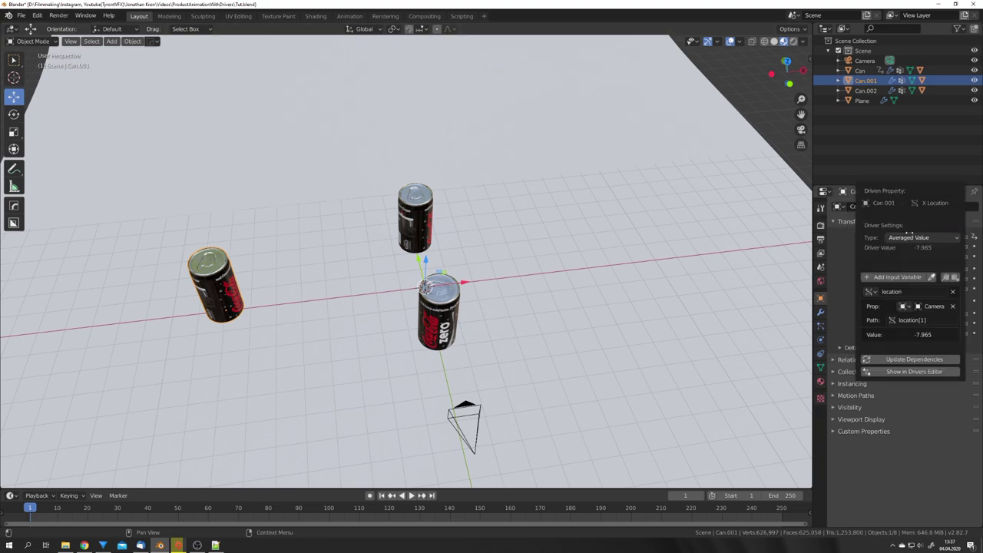
pyautogui.click(915, 238)
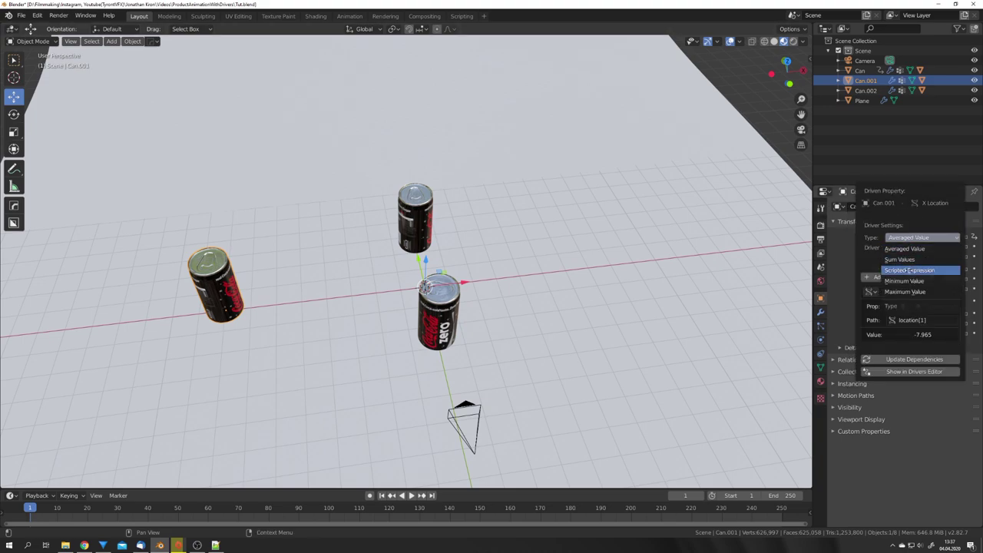
pyautogui.click(909, 270)
pyautogui.click(894, 279)
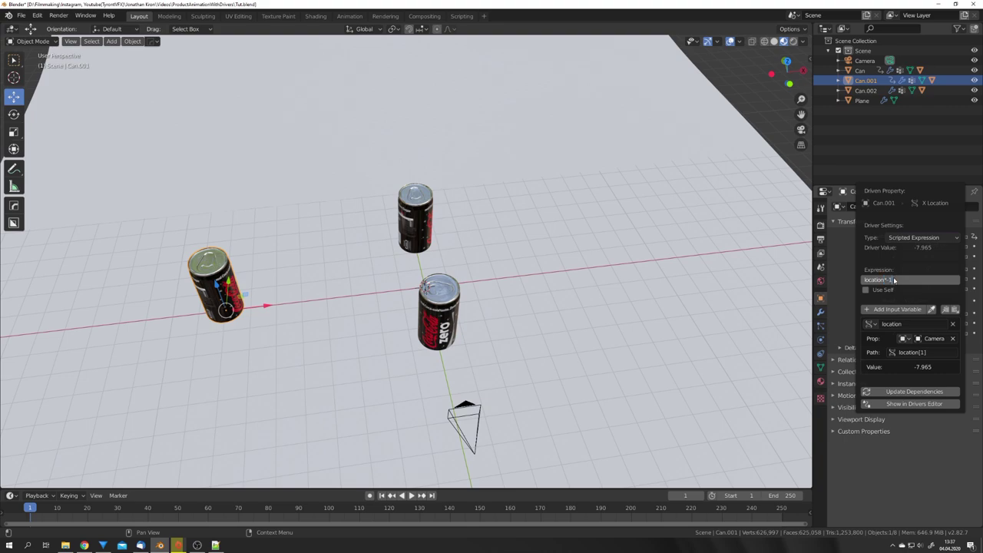
pyautogui.write('*-1')
pyautogui.press('Return')
pyautogui.click(895, 280)
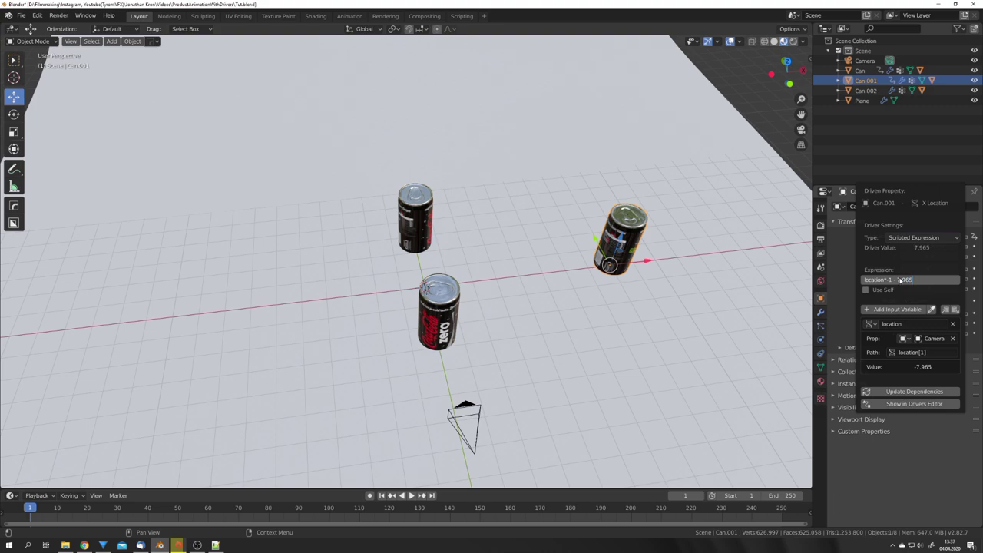
pyautogui.press('Return')
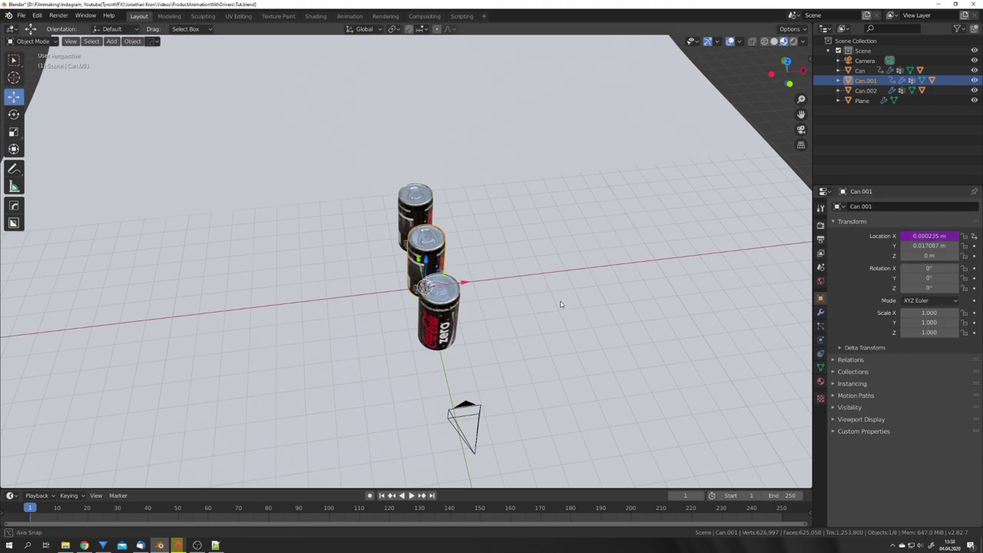
# Step: Test the middle can's inverted X location driver by temporarily moving the camera along the Y axis
pyautogui.moveTo(561, 303); pyautogui.dragTo(588, 280, button='middle')
pyautogui.click(584, 327)
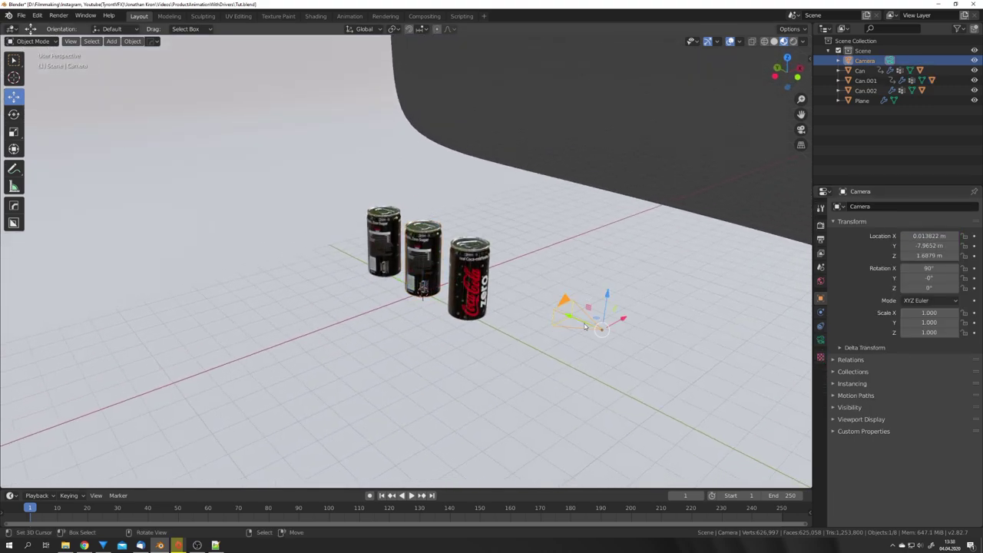
pyautogui.press('g')
pyautogui.press('y')
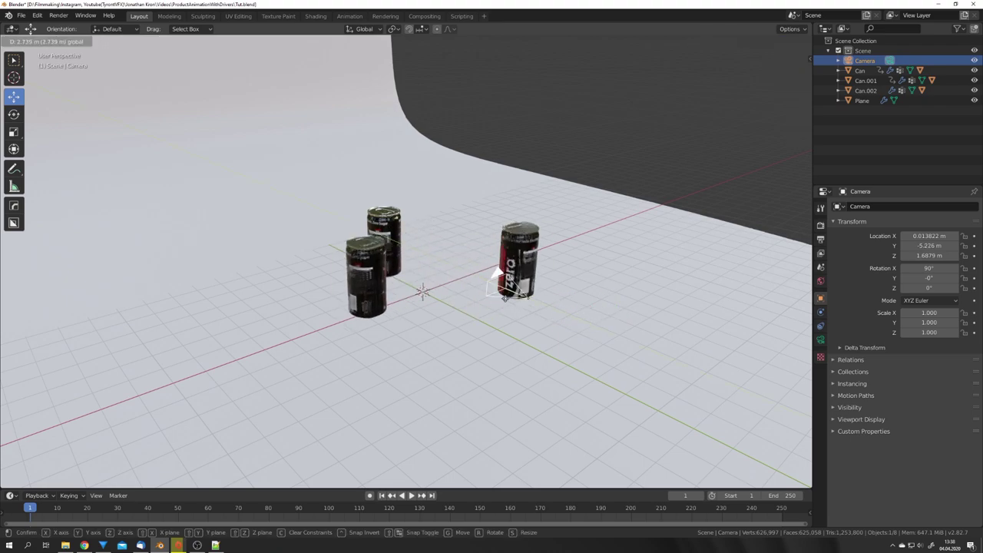
pyautogui.rightClick(477, 311)
# Step: Paste the copied camera-location driver onto the middle can's Z rotation
pyautogui.moveTo(445, 291)
pyautogui.mouseDown(button='middle')
pyautogui.moveTo(436, 316)
pyautogui.moveTo(438, 307)
pyautogui.mouseUp(button='middle')
pyautogui.click(420, 254)
pyautogui.rightClick(916, 287)
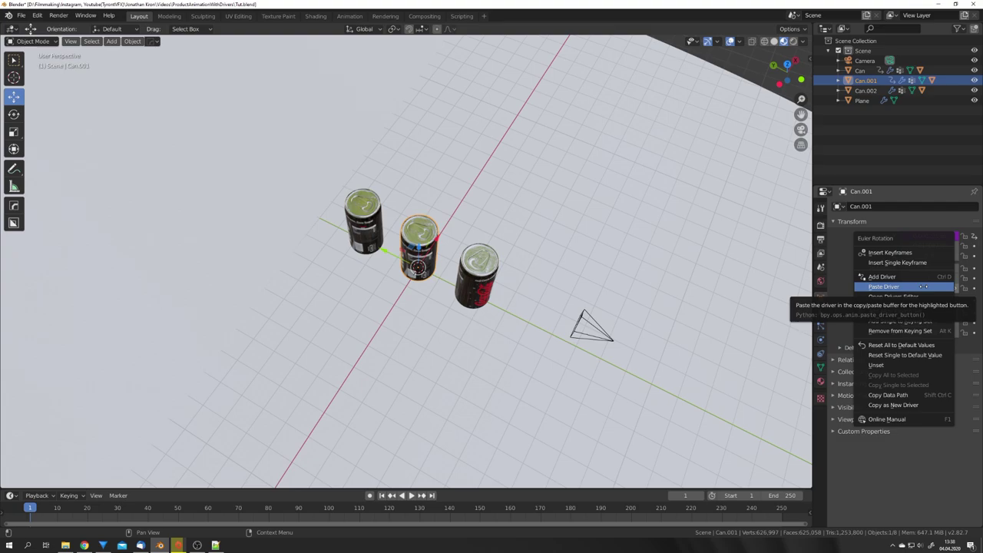
pyautogui.click(923, 286)
# Step: Check how the front and middle cans slide and spin by temporarily moving the camera along the Y axis
pyautogui.click(610, 338)
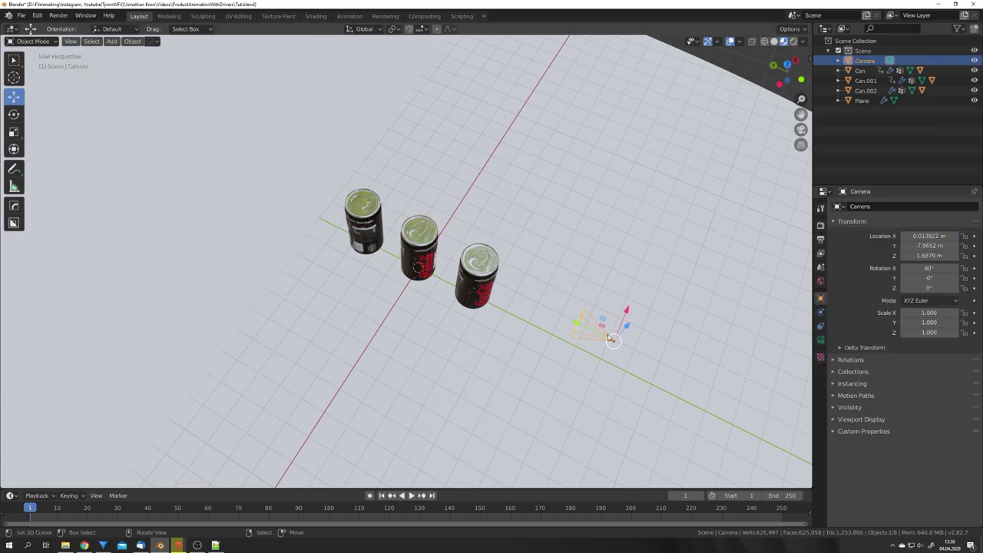
pyautogui.press('g')
pyautogui.press('y')
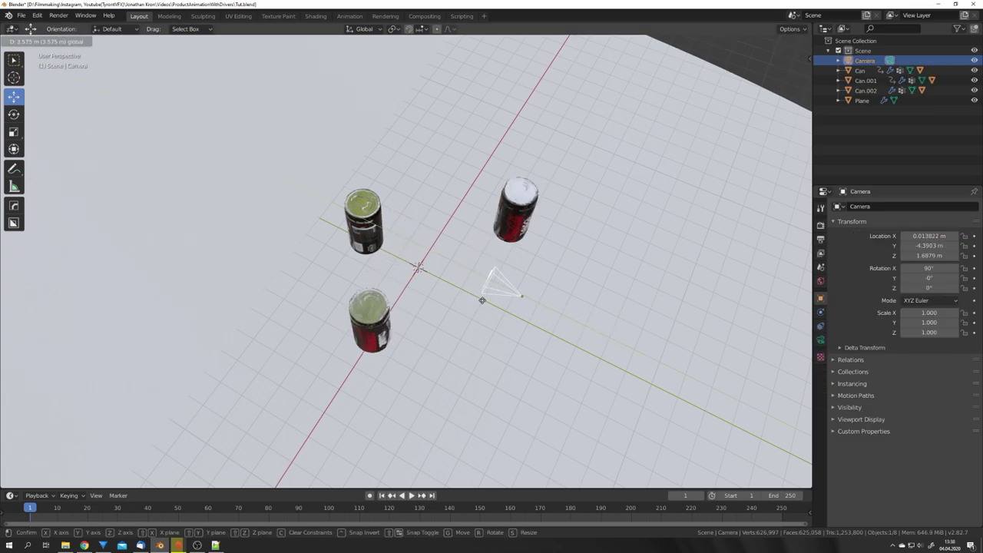
pyautogui.press('Return')
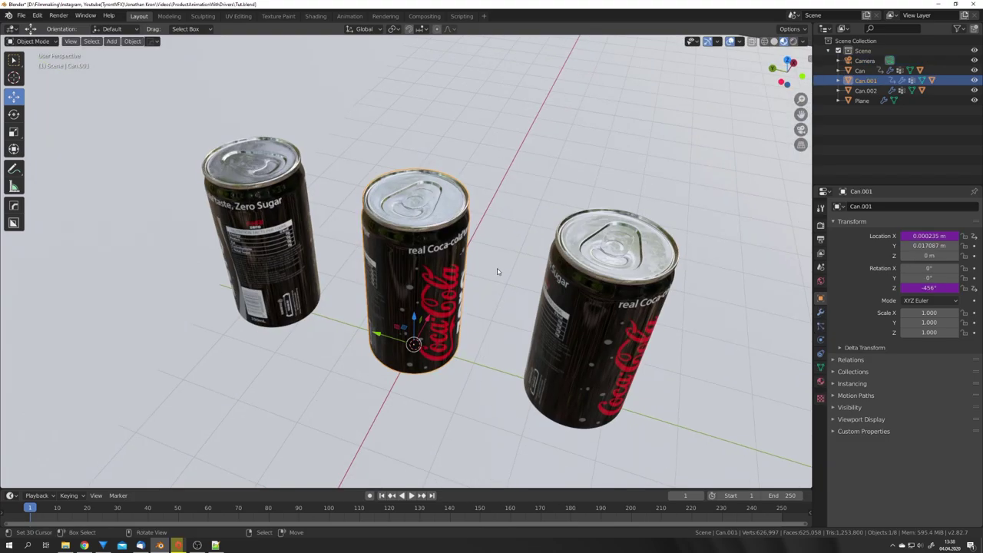
# Step: Wrap the middle can's X location driver expression, location*-1 - 7.965, in parentheses and halve its result
pyautogui.moveTo(710, 251); pyautogui.dragTo(721, 253, button='middle')
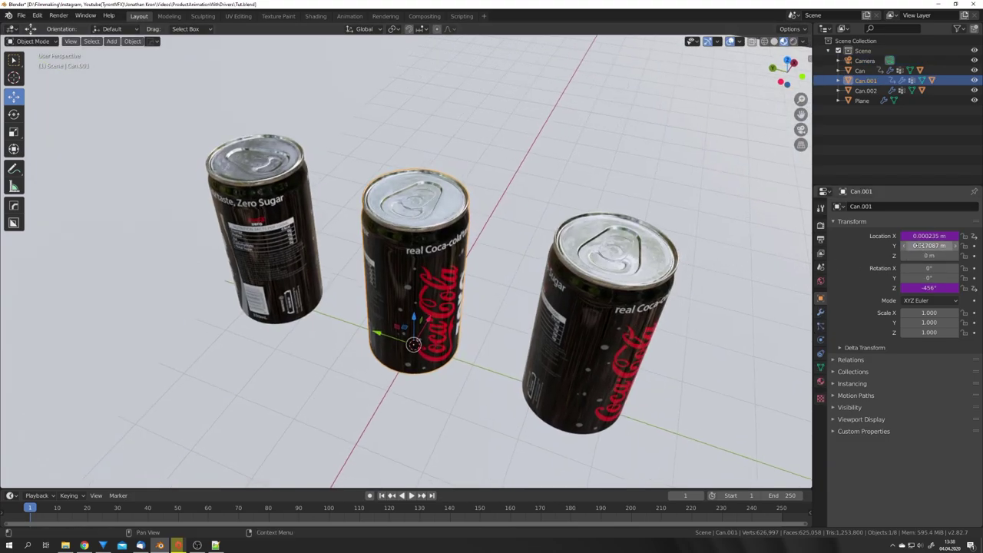
pyautogui.rightClick(928, 237)
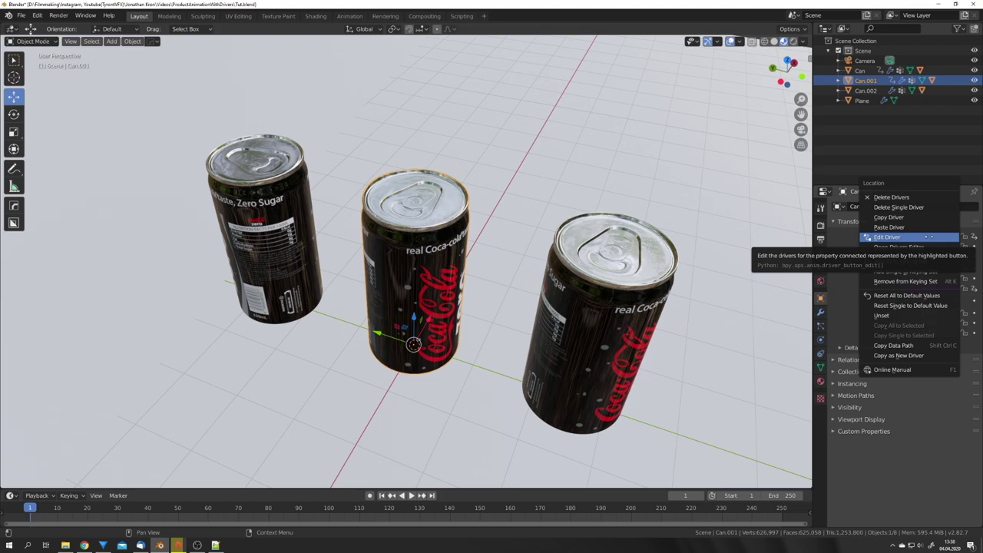
pyautogui.click(928, 238)
pyautogui.click(941, 279)
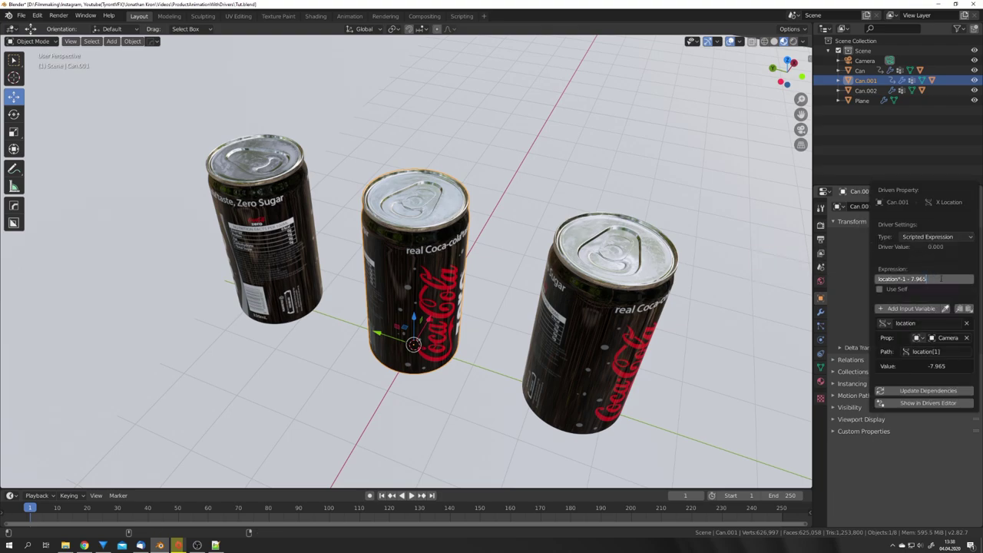
pyautogui.write(')')
pyautogui.press('Home')
pyautogui.write('(')
pyautogui.press('Return')
# Step: Check the middle can's halved movement by temporarily moving the camera toward the cans, both from outside and through the camera view
pyautogui.scroll(-4, 694, 276)
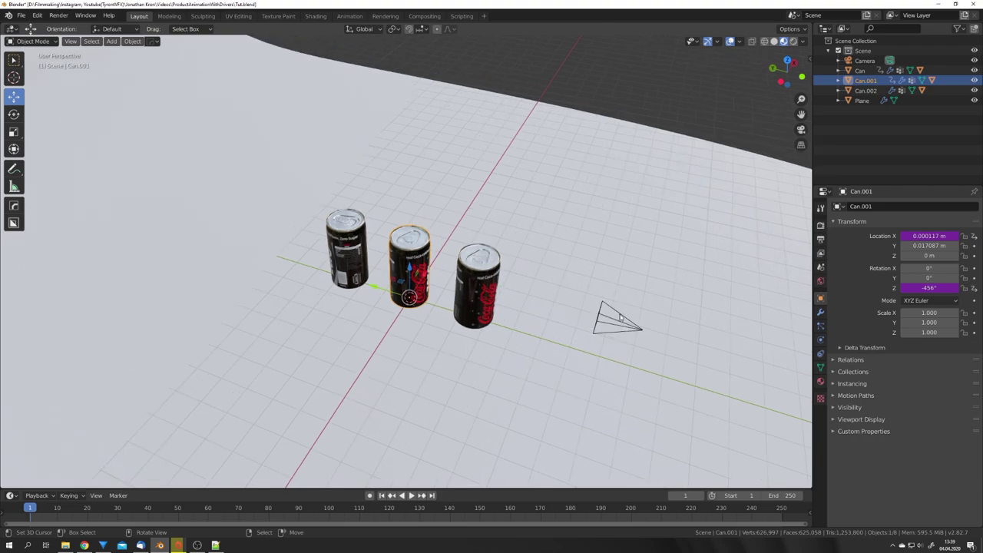
pyautogui.click(610, 324)
pyautogui.moveTo(610, 323); pyautogui.dragTo(495, 316)
pyautogui.rightClick(495, 316)
pyautogui.press('KP_0')
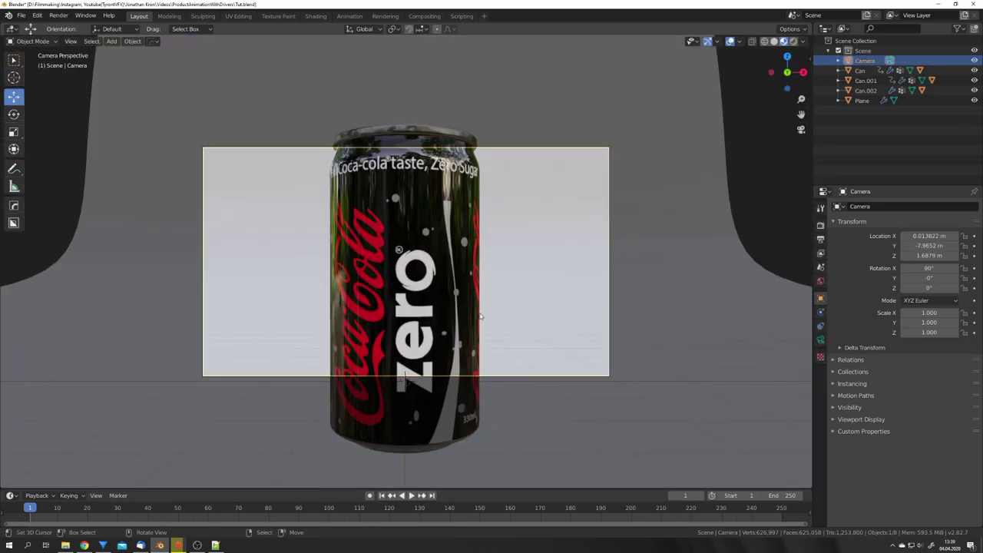
pyautogui.press('g')
pyautogui.press('z')
pyautogui.press('z')
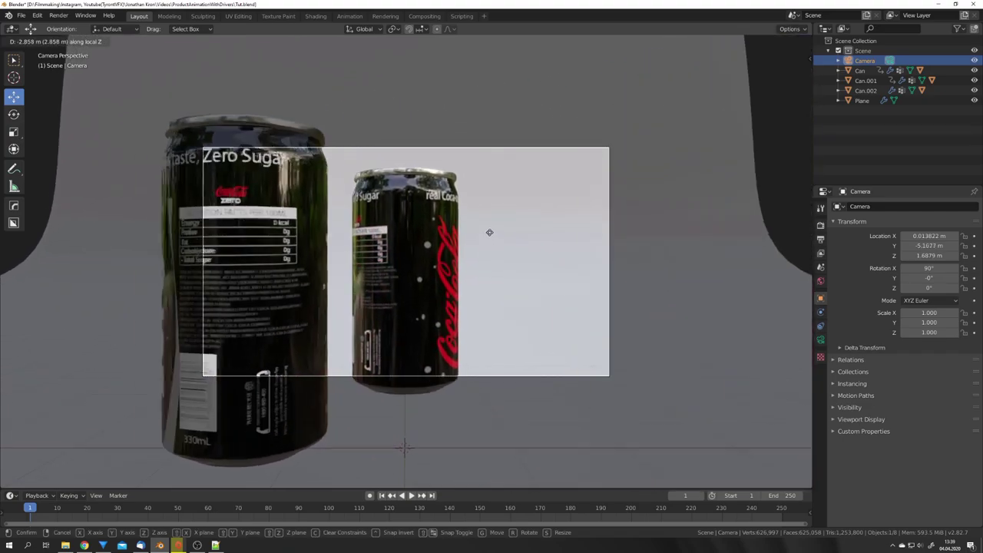
pyautogui.rightClick(482, 213)
# Step: Copy the camera's Y location as a new driver
pyautogui.press('KP_0')
pyautogui.rightClick(323, 253)
pyautogui.keyDown('shift'); pyautogui.moveTo(344, 255); pyautogui.dragTo(482, 264, button='middle'); pyautogui.keyUp('shift')
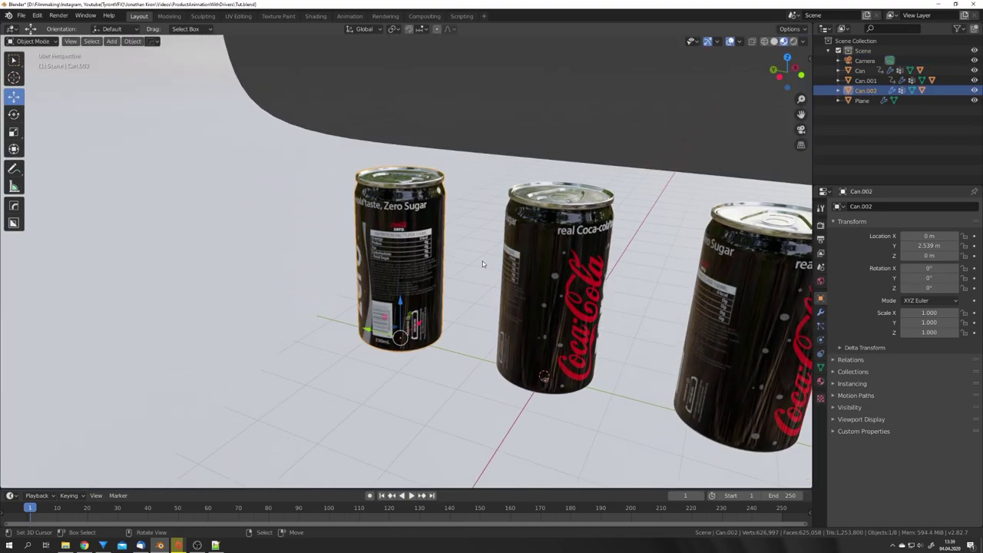
pyautogui.scroll(-5, 483, 263)
pyautogui.click(642, 295)
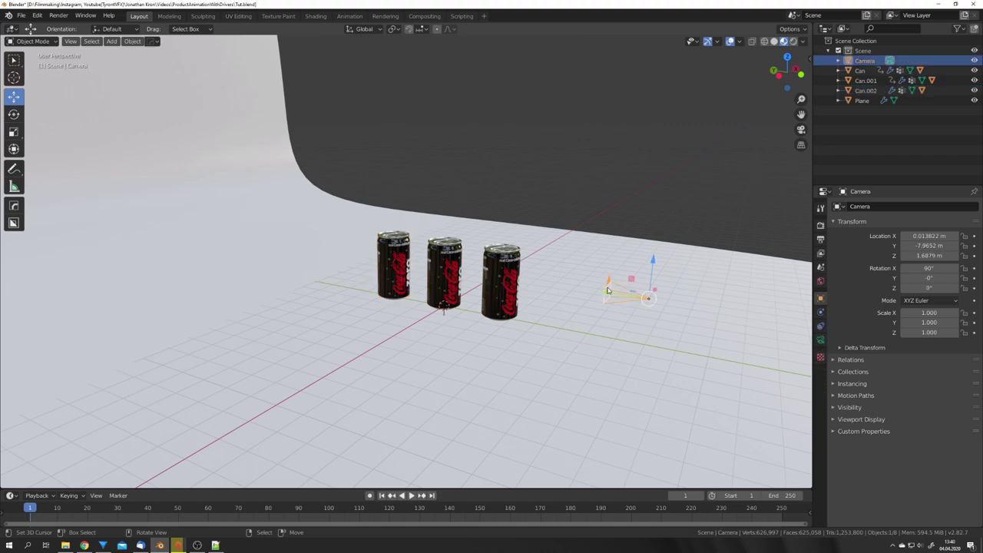
pyautogui.rightClick(921, 246)
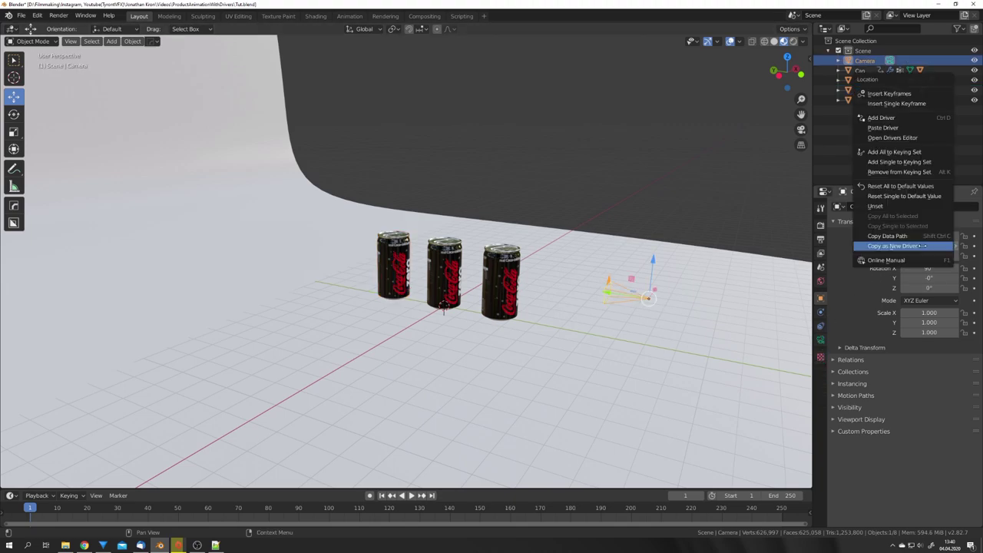
pyautogui.click(921, 245)
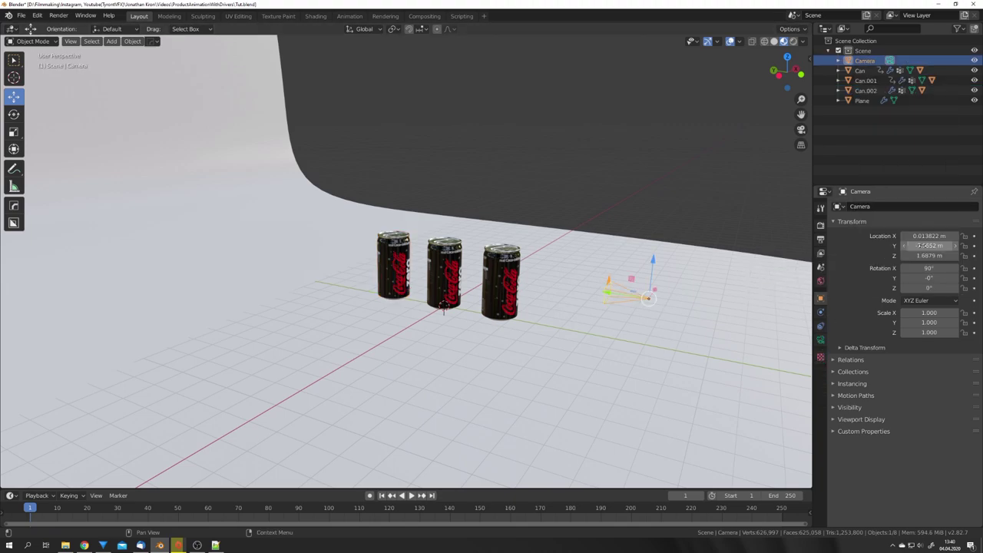
# Step: Paste the copied camera-location driver onto the back can's Z rotation
pyautogui.click(399, 253)
pyautogui.rightClick(917, 269)
pyautogui.click(902, 325)
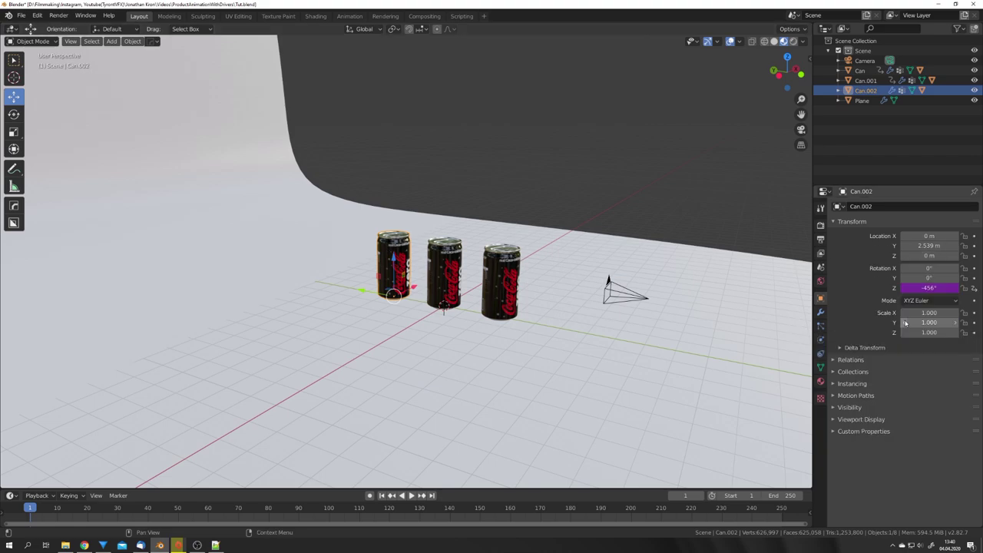
# Step: Check all three driven cans by temporarily moving the camera forward, both from outside and through the camera view
pyautogui.click(618, 292)
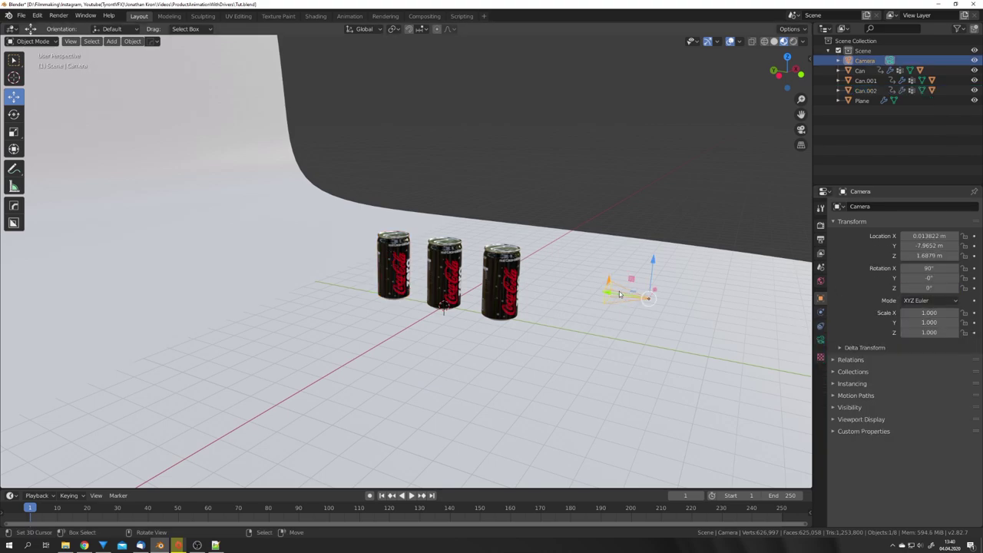
pyautogui.press('g')
pyautogui.press('y')
pyautogui.press('Escape')
pyautogui.press('KP_0')
pyautogui.press('g')
pyautogui.press('z')
pyautogui.press('z')
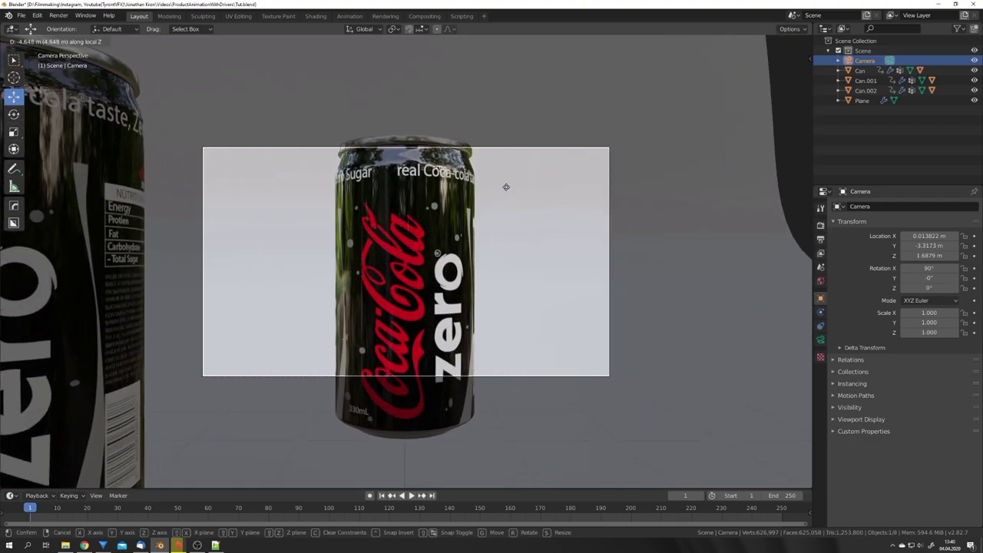
pyautogui.rightClick(506, 187)
# Step: Select the backdrop plane and view the whole set from outside the camera
pyautogui.rightClick(632, 268)
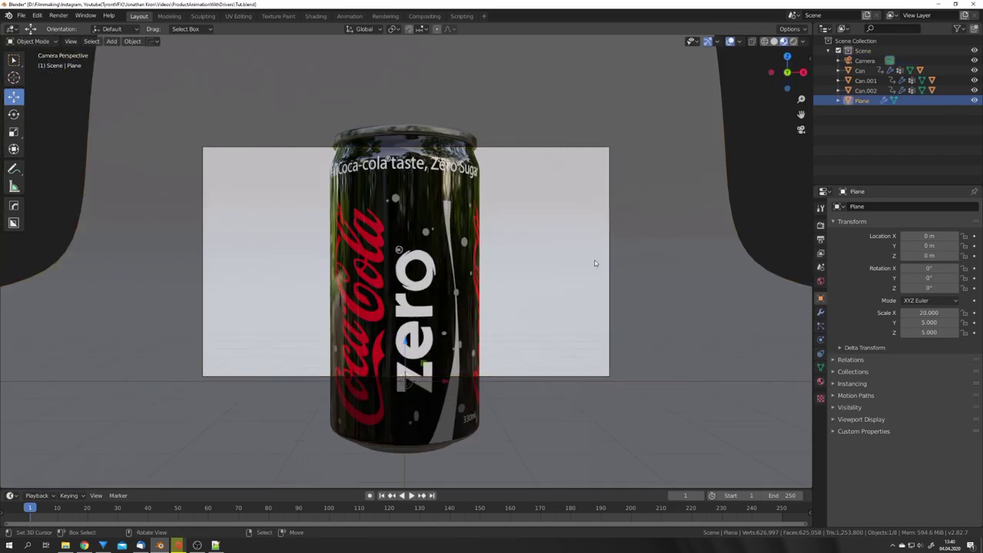
pyautogui.moveTo(483, 238); pyautogui.dragTo(601, 297, button='middle')
pyautogui.scroll(-6, 553, 276)
pyautogui.scroll(-4, 601, 297)
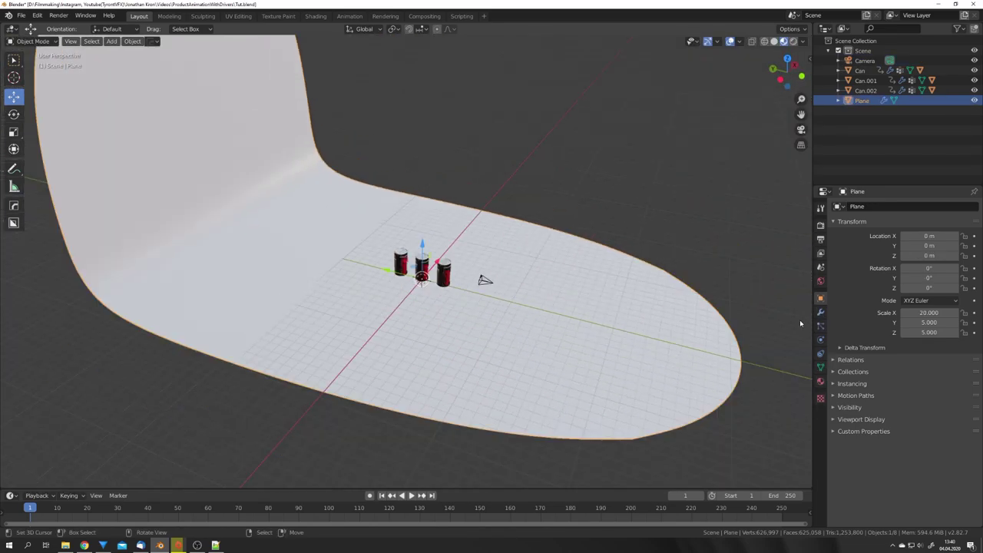
# Step: Give the backdrop plane's material a turquoise base color with hue 0.529 and saturation 0.775, and lower its roughness to 0.247
pyautogui.click(820, 380)
pyautogui.click(931, 351)
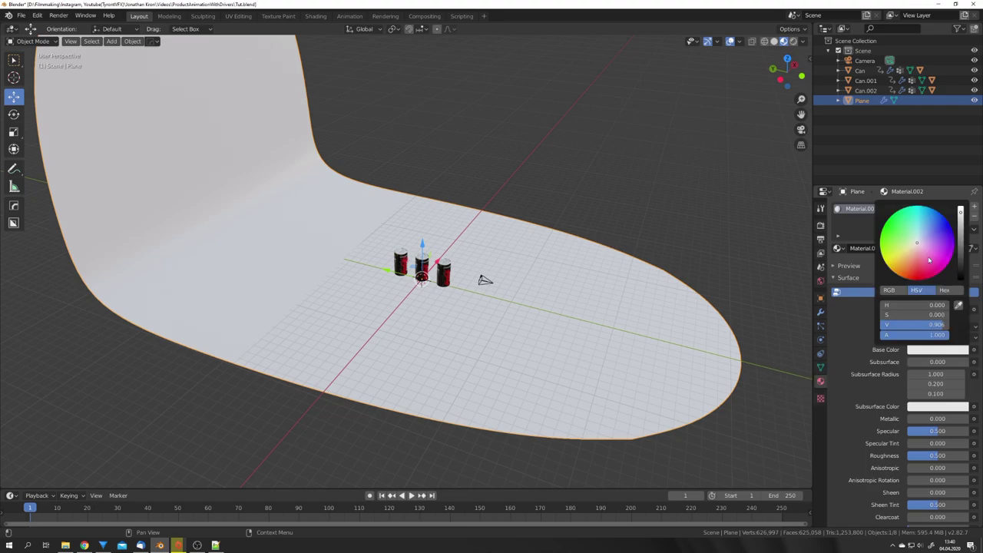
pyautogui.click(924, 218)
pyautogui.moveTo(923, 215); pyautogui.dragTo(921, 214)
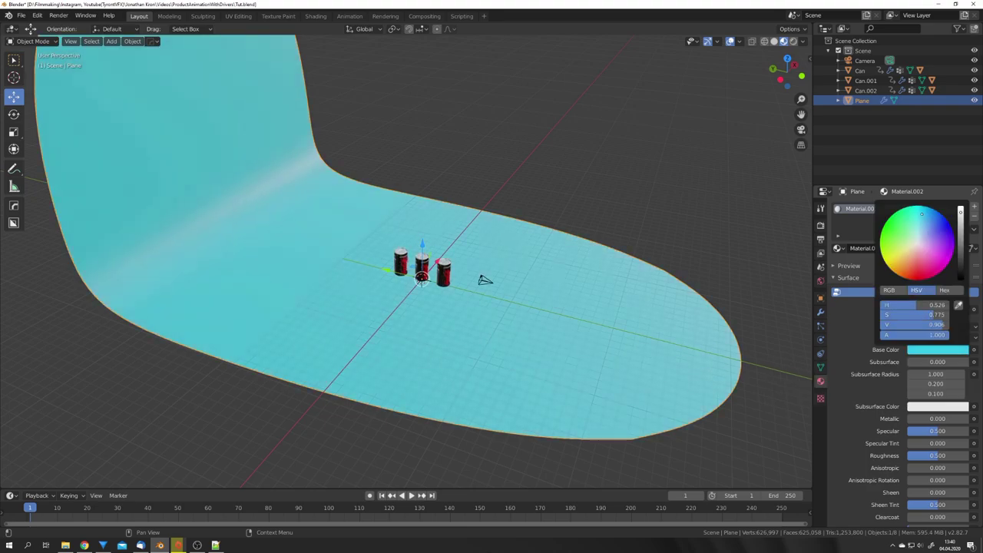
pyautogui.press('KP_0')
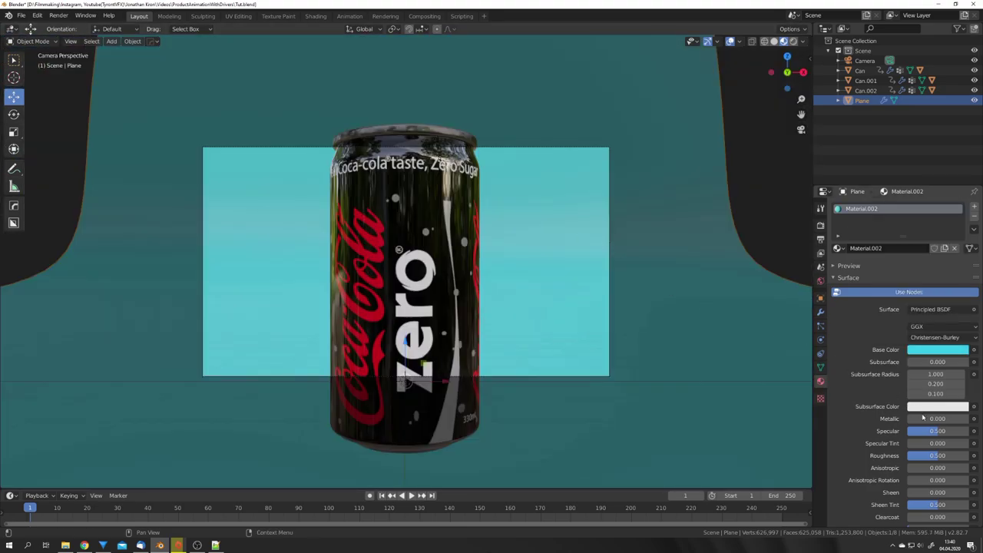
pyautogui.moveTo(927, 456); pyautogui.dragTo(911, 456)
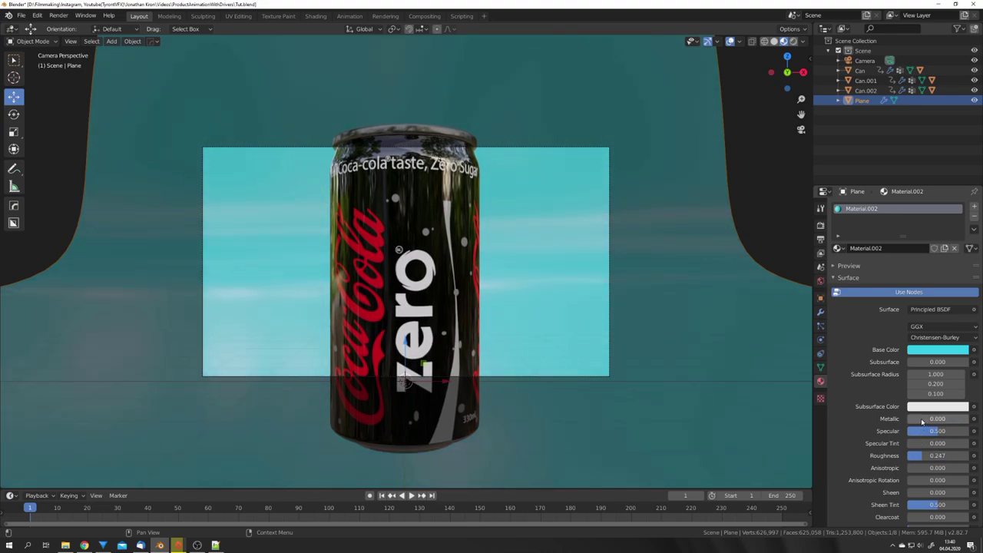
# Step: Switch the viewport to rendered shading and add an area light, raised vertically well above the cans
pyautogui.click(793, 41)
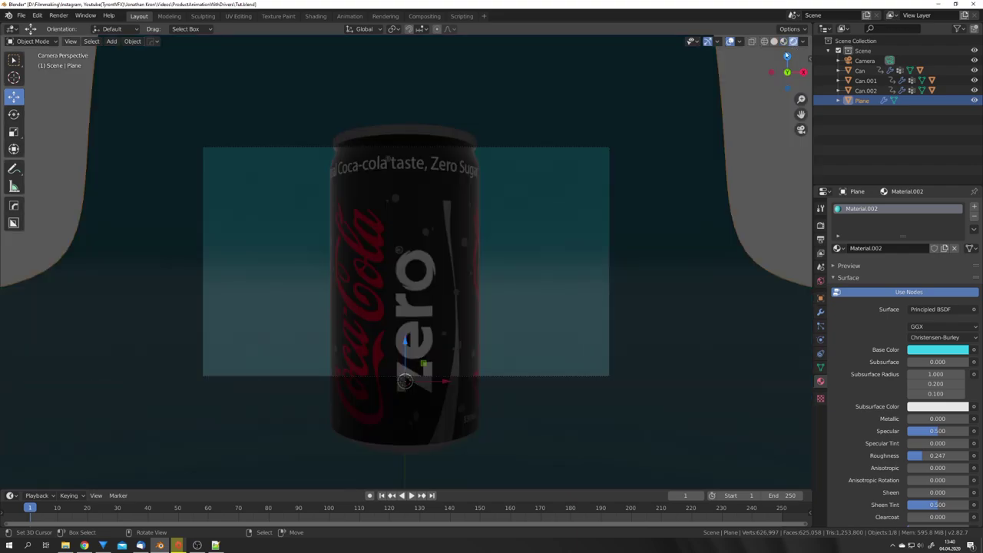
pyautogui.press('KP_0')
pyautogui.hotkey('shift', 'a')
pyautogui.moveTo(460, 265)
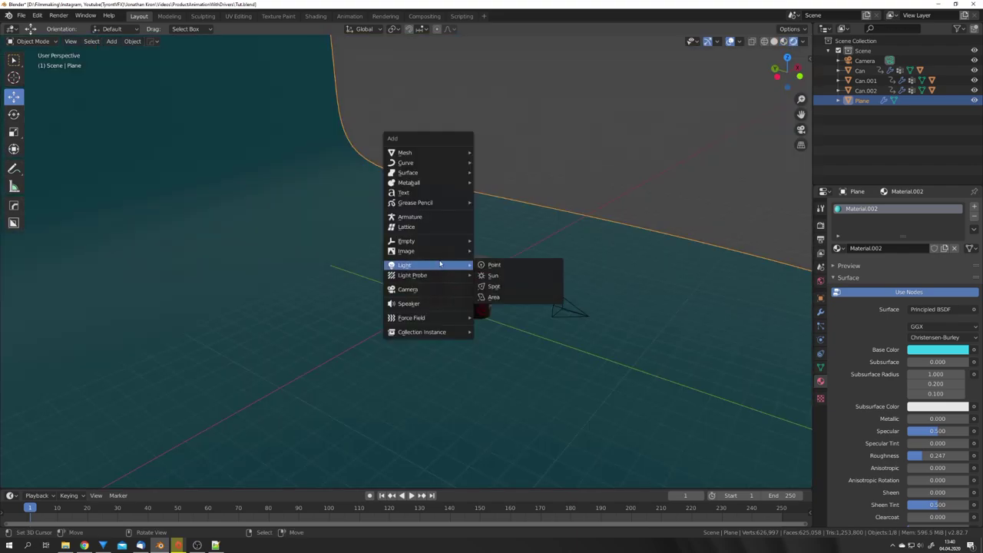
pyautogui.click(499, 294)
pyautogui.press('g')
pyautogui.press('z')
pyautogui.click(474, 191)
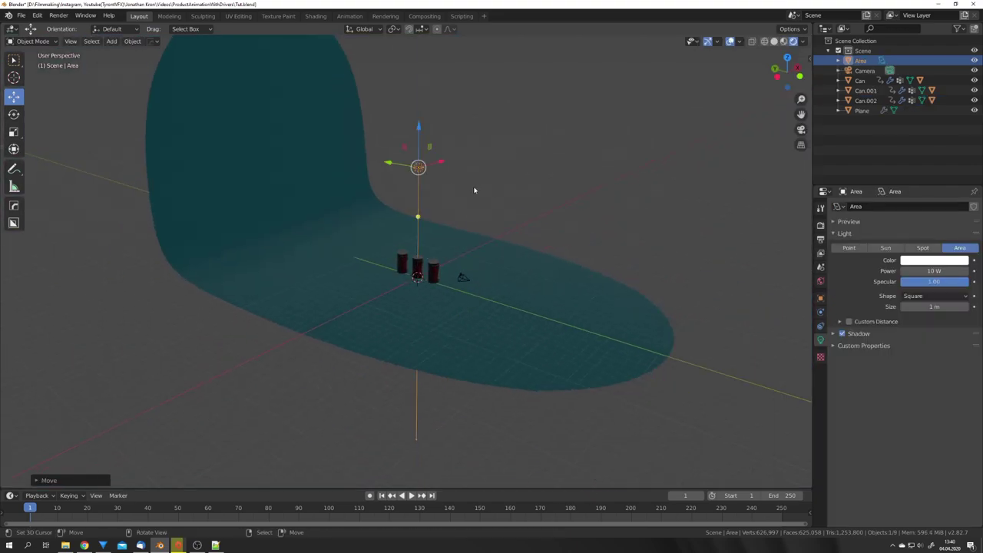
# Step: Move the area light horizontally to the positive X side of the cans and freely rotate it to aim toward them
pyautogui.moveTo(474, 191); pyautogui.dragTo(433, 238, button='middle')
pyautogui.press('g')
pyautogui.hotkey('shift', 'z')
pyautogui.click(518, 302)
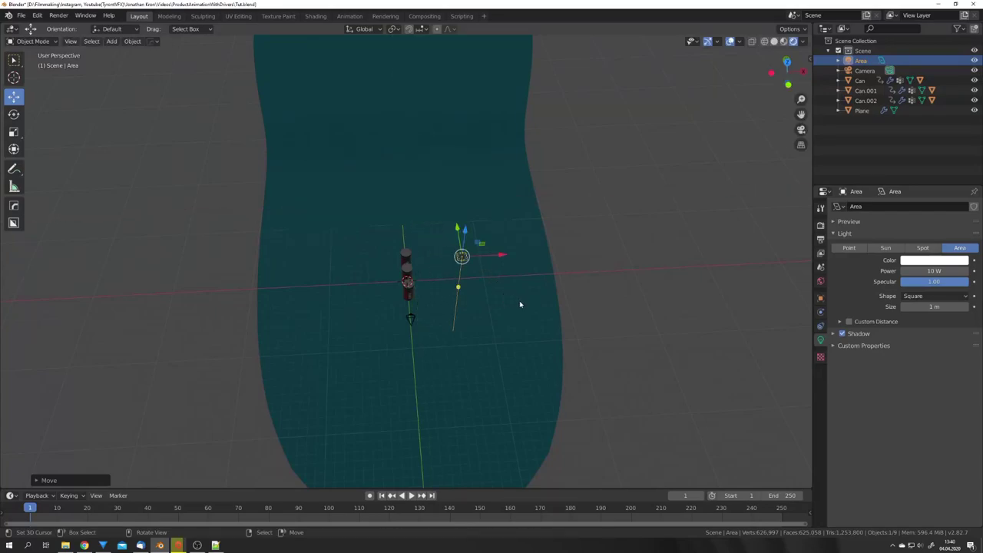
pyautogui.press('r')
pyautogui.press('r')
pyautogui.click(542, 326)
pyautogui.press('r')
pyautogui.press('r')
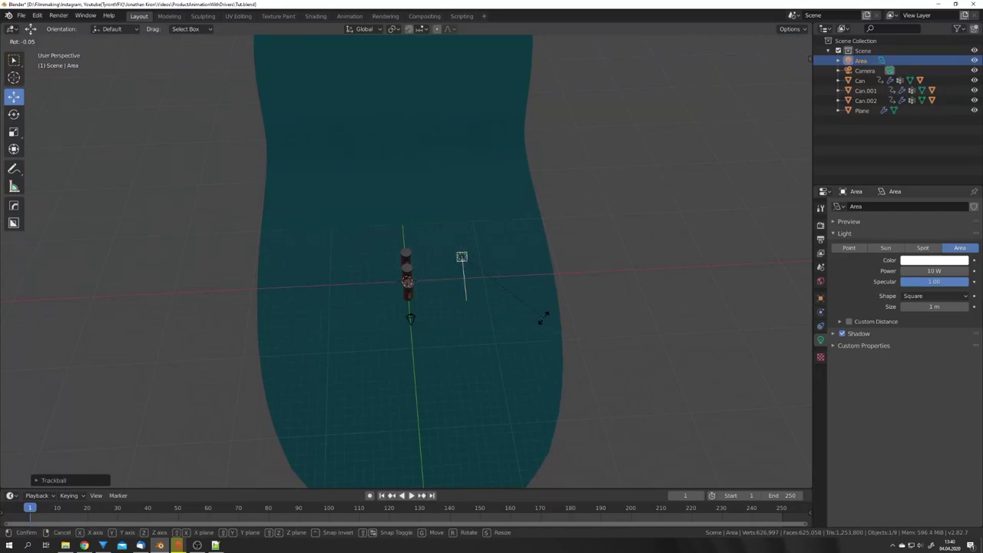
pyautogui.click(557, 330)
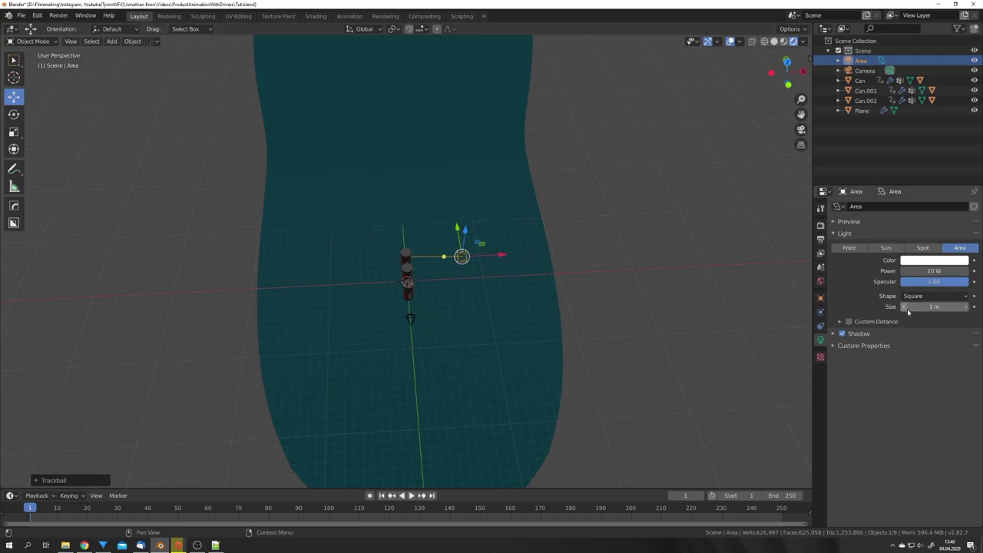
# Step: Enlarge the area light to 20.7 m and set its power to 3000 W, checking the lighting through the camera
pyautogui.moveTo(918, 307); pyautogui.dragTo(969, 307)
pyautogui.click(920, 271)
pyautogui.write('1000')
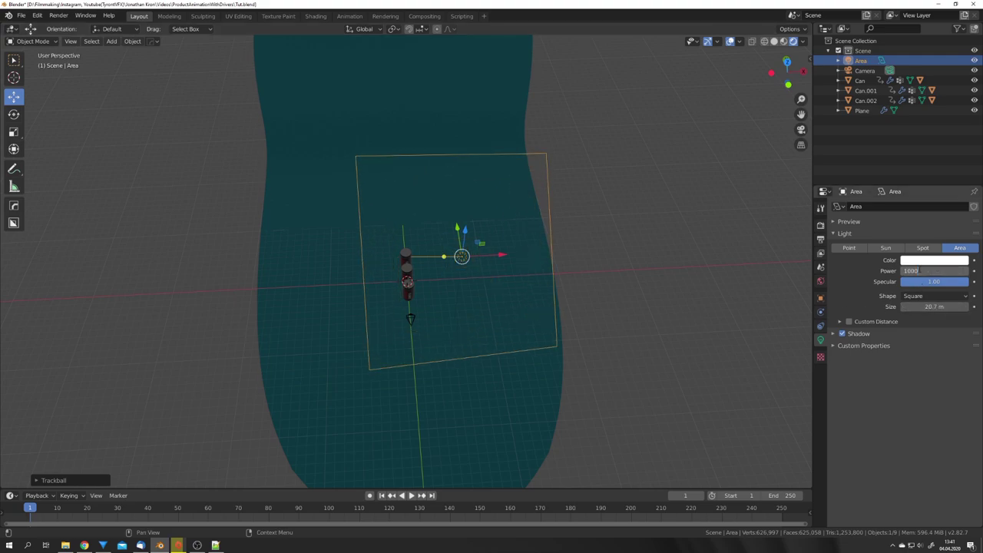
pyautogui.press('Return')
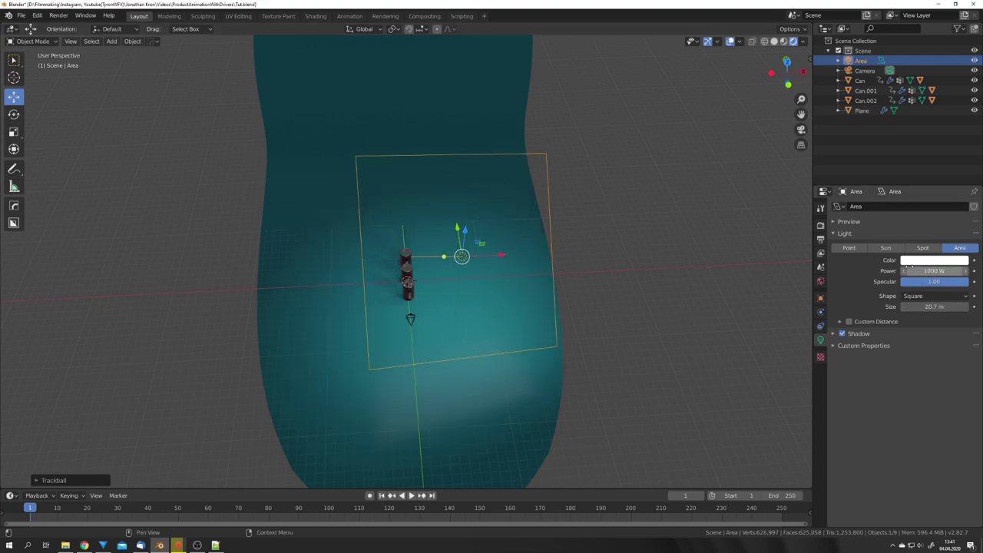
pyautogui.click(909, 267)
pyautogui.write('3000')
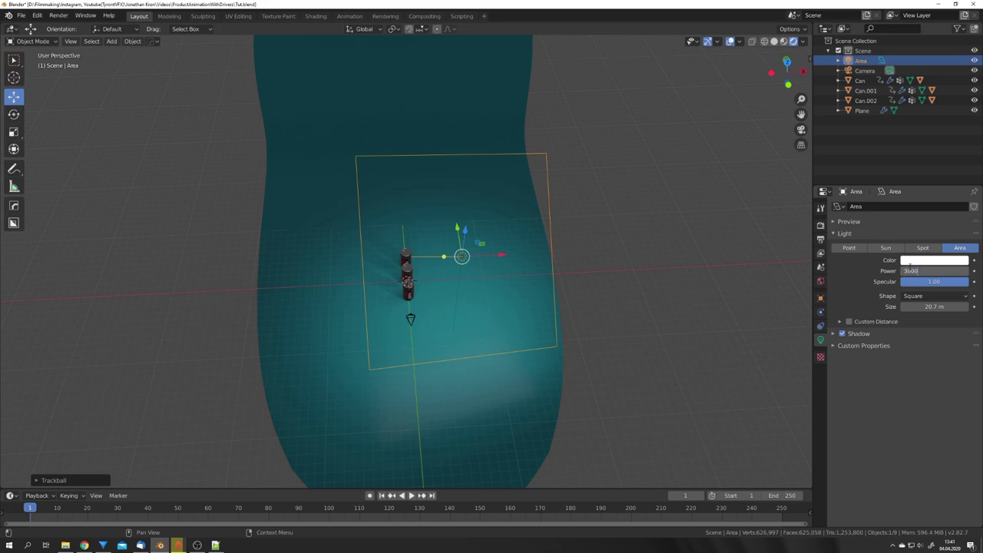
pyautogui.press('Return')
pyautogui.press('KP_0')
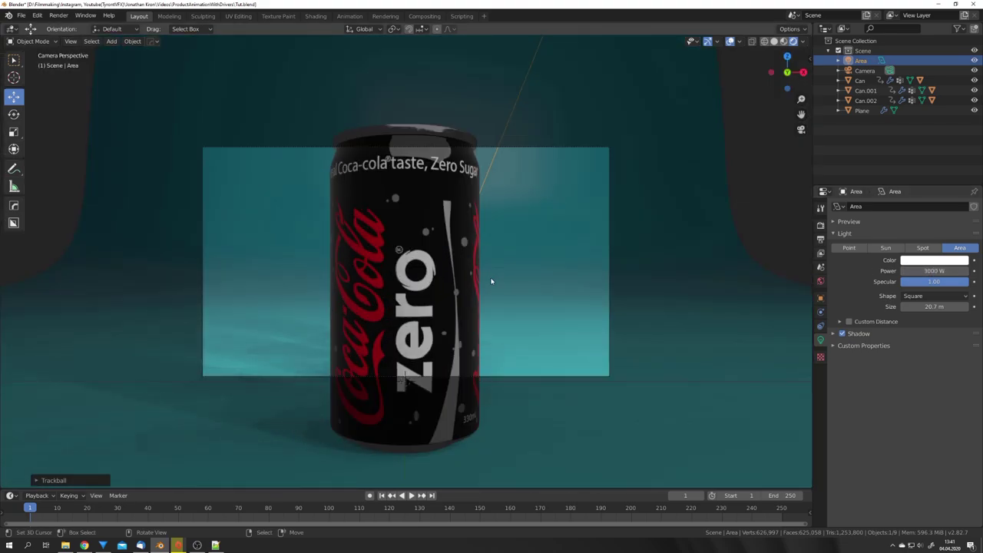
# Step: Duplicate the area light in place, freely rotate the copy to another angle, and check the lighting through the camera
pyautogui.press('KP_0')
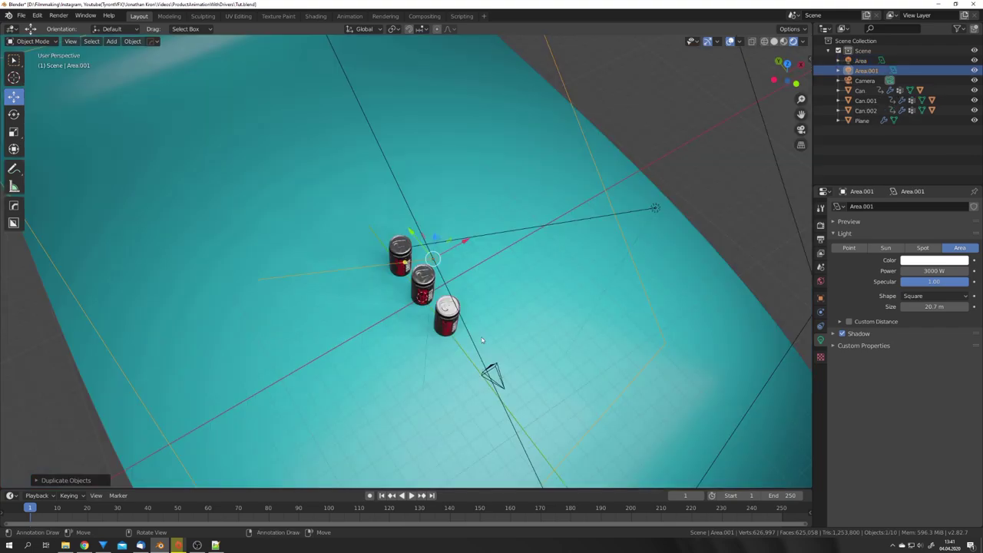
pyautogui.hotkey('shift', 'd')
pyautogui.press('r')
pyautogui.press('r')
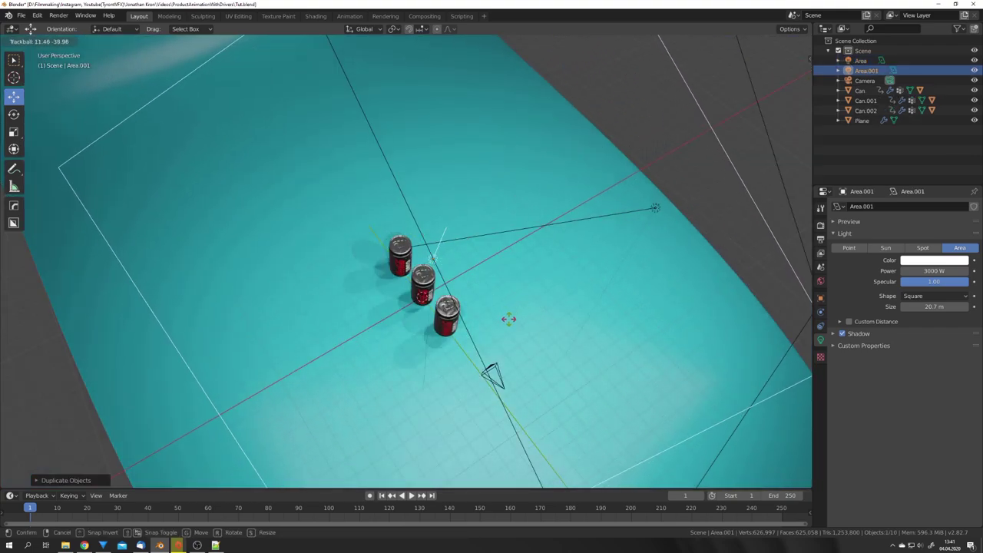
pyautogui.click(508, 317)
pyautogui.press('KP_0')
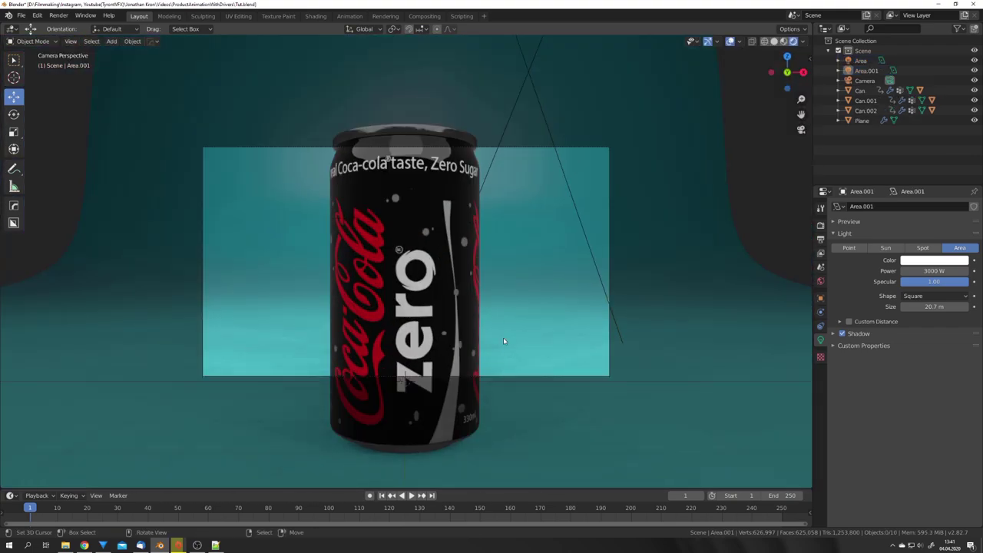
# Step: Use an environment texture with the photo_studio_01_2k image as the world background color
pyautogui.click(819, 281)
pyautogui.click(973, 273)
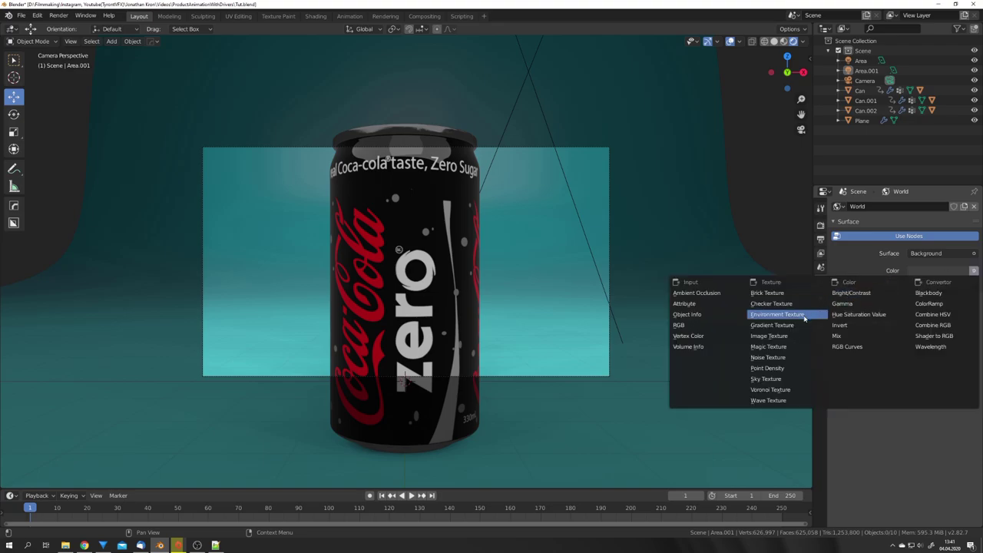
pyautogui.click(791, 316)
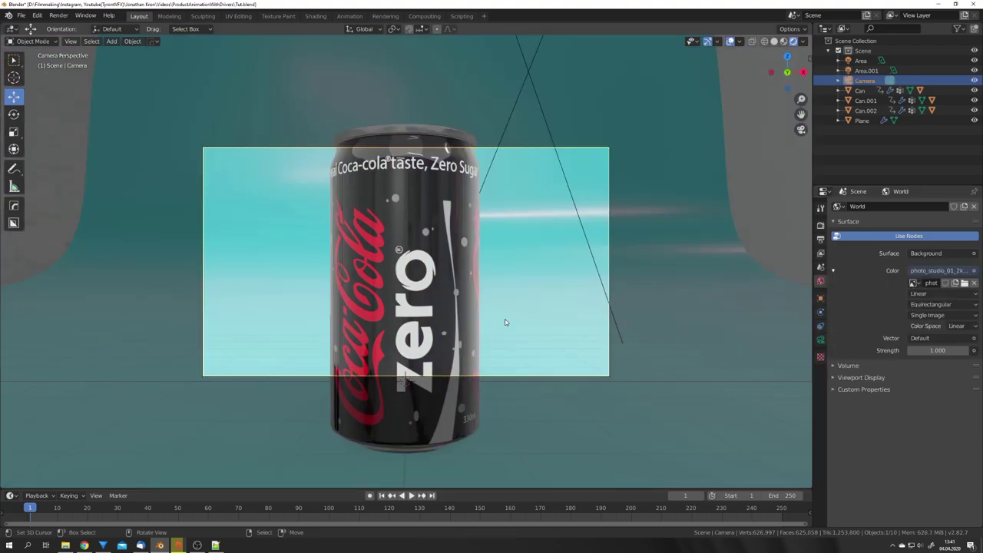
# Step: Preview the lit can animation by temporarily moving the camera along its local Z axis
pyautogui.press('g')
pyautogui.press('z')
pyautogui.press('z')
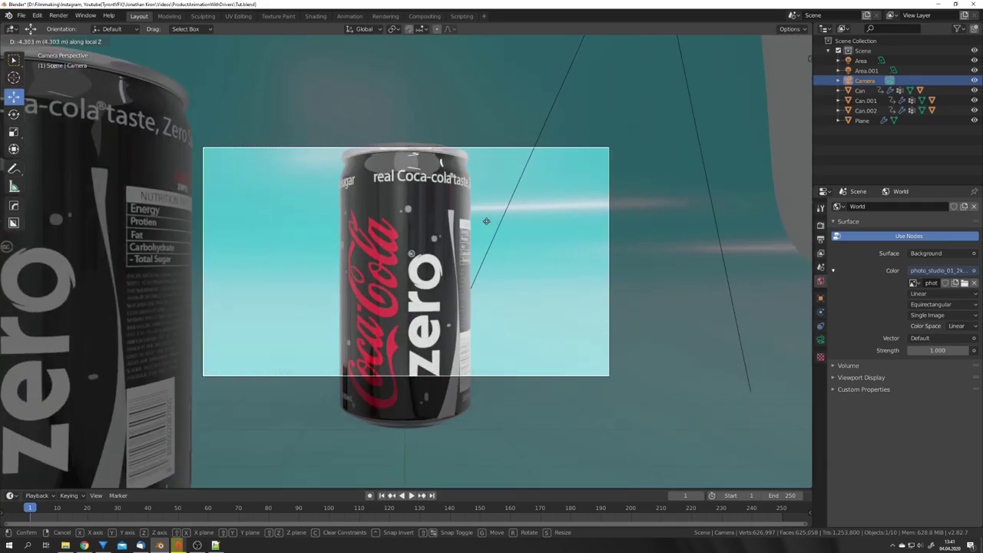
pyautogui.rightClick(485, 222)
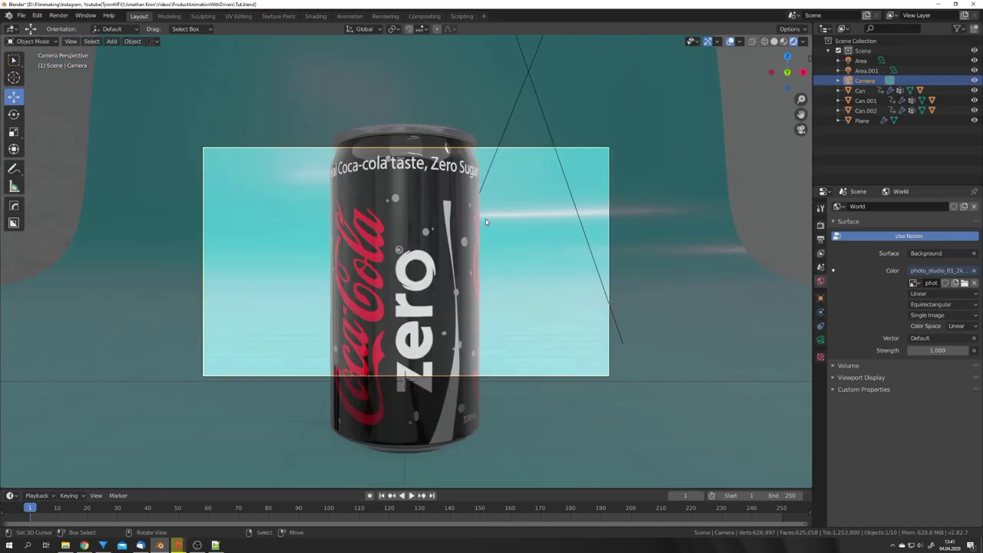